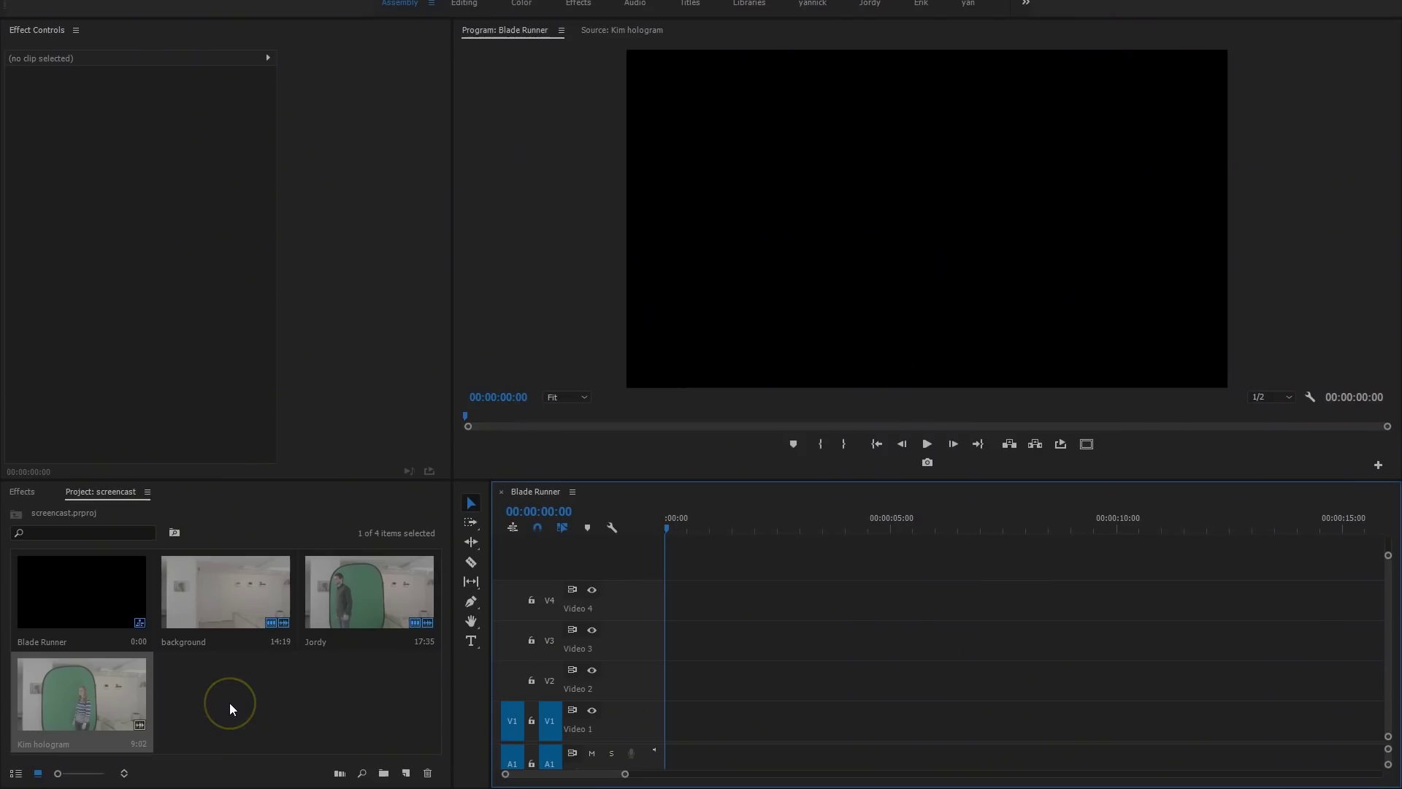
Place the background clip on V1, Jordy on V4 and Kim hologram on V3 in the Blade Runner sequence
left_click_drag(232, 601, 623, 725)
left_click_drag(340, 597, 656, 596)
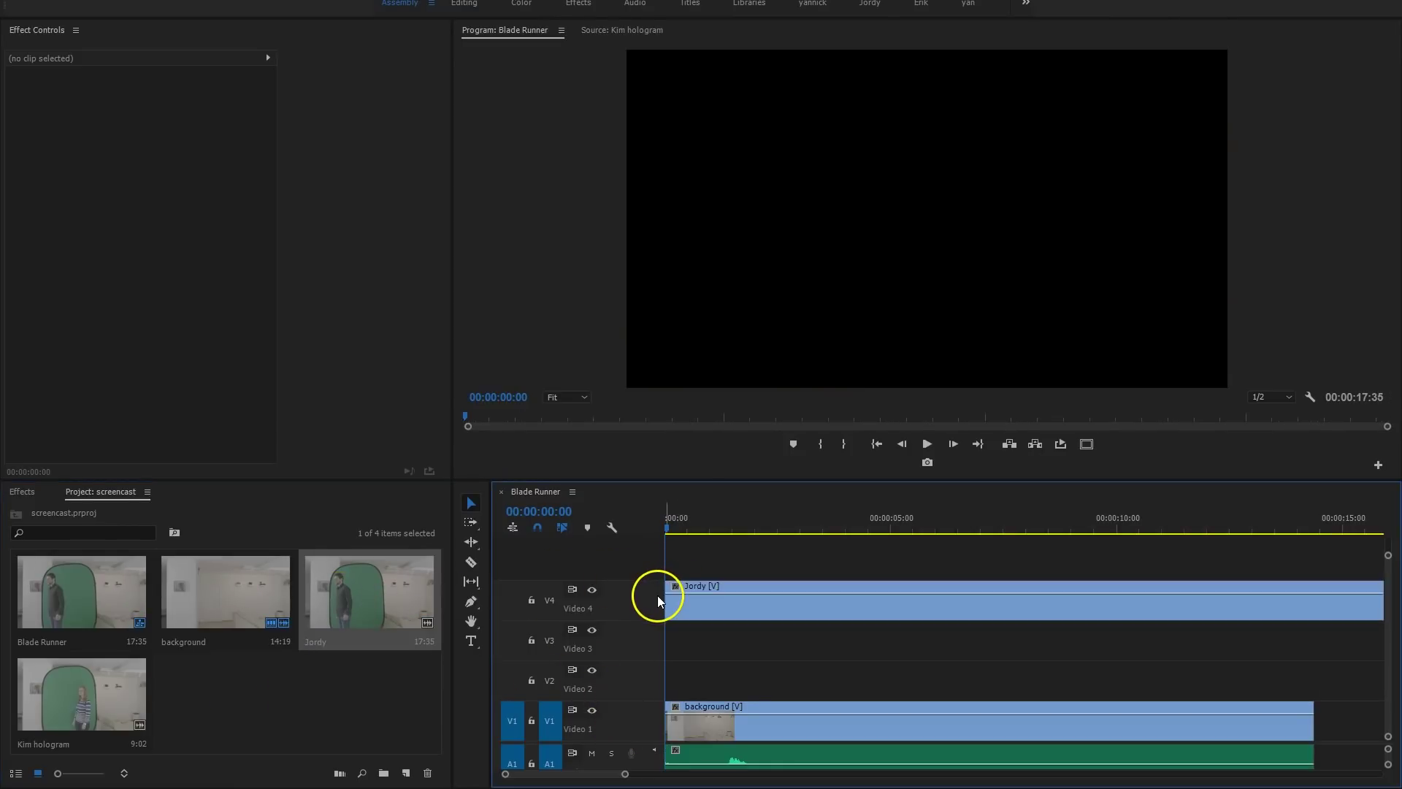
left_click_drag(107, 691, 844, 630)
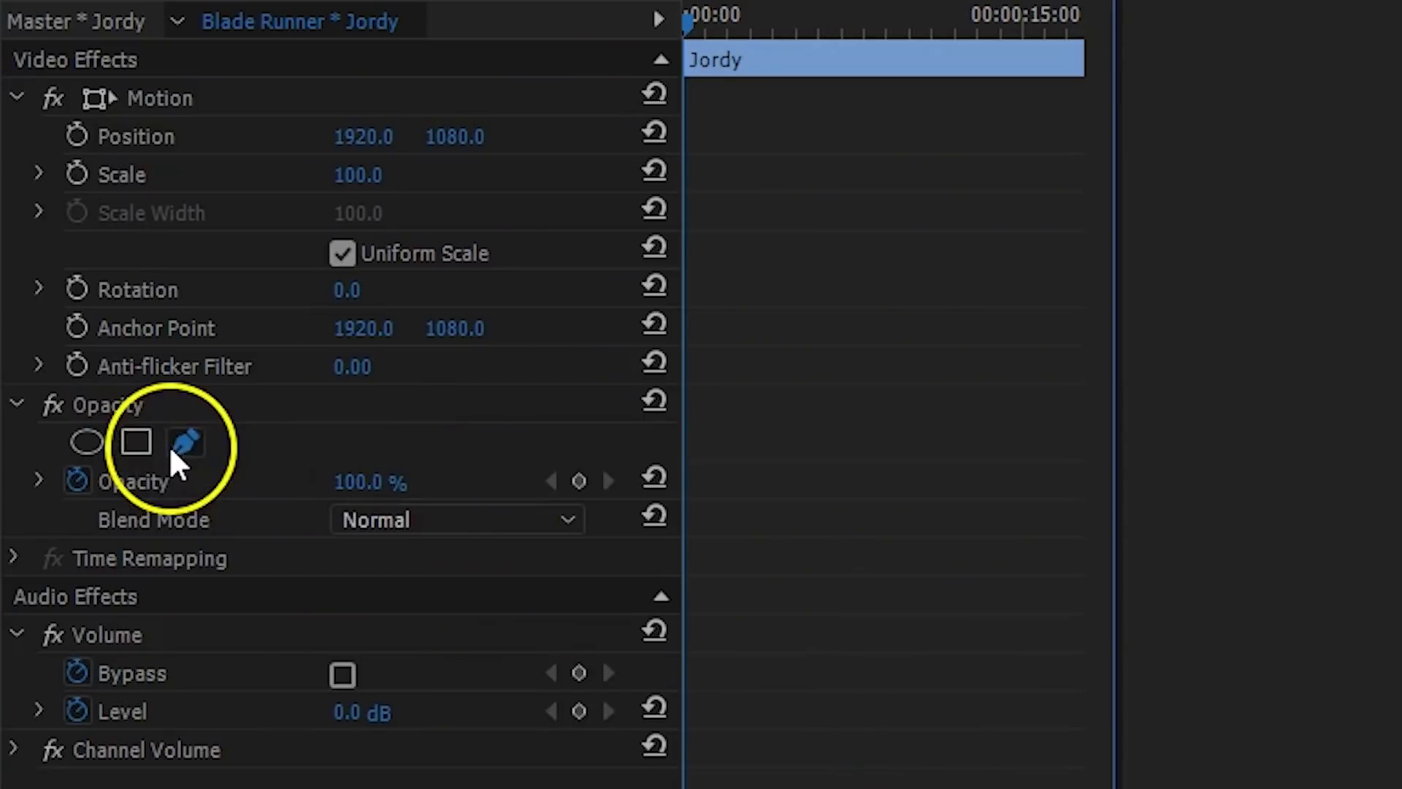
Mask each figure with a pen mask and key out the green using Ultra Key's Key Color eyedropper
left_click(169, 445)
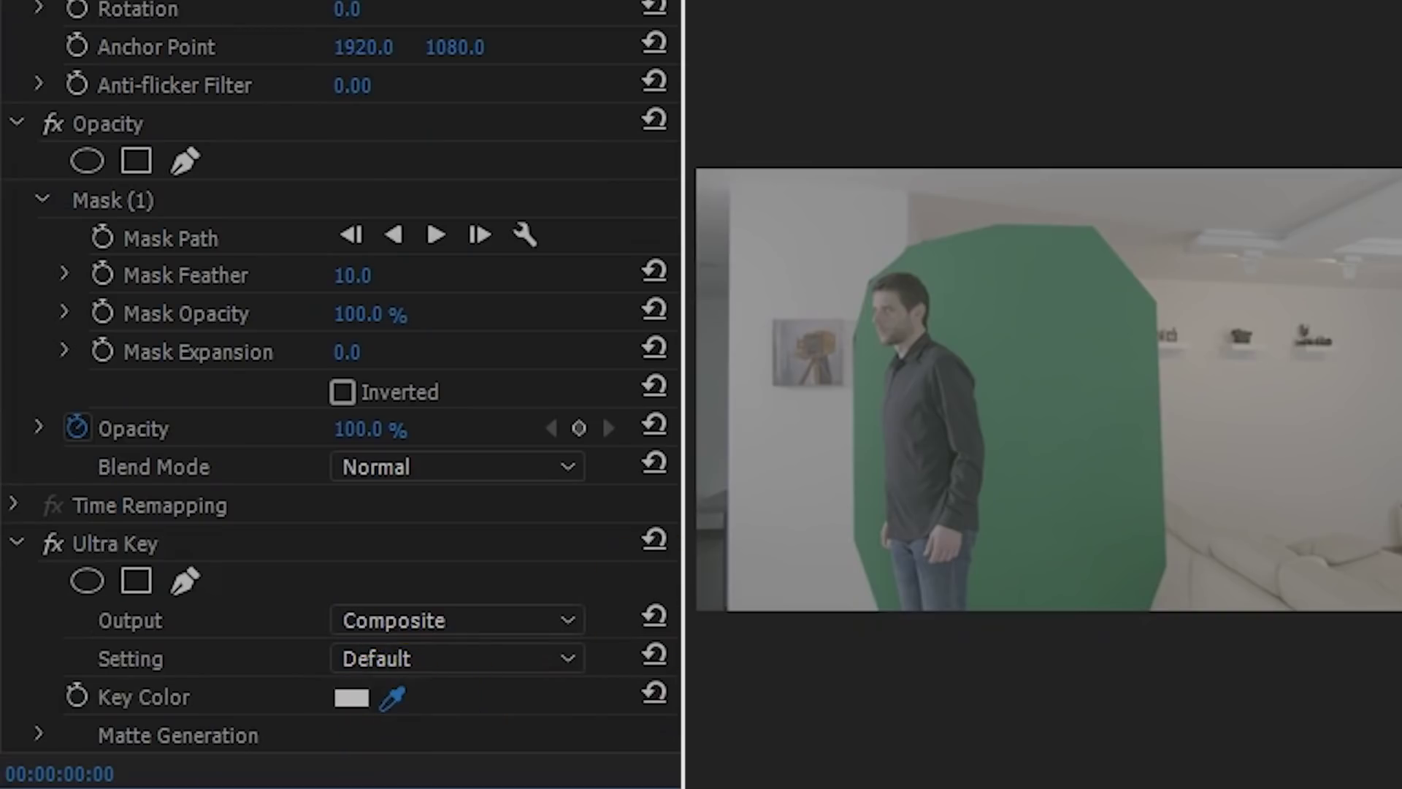
left_click(1061, 393)
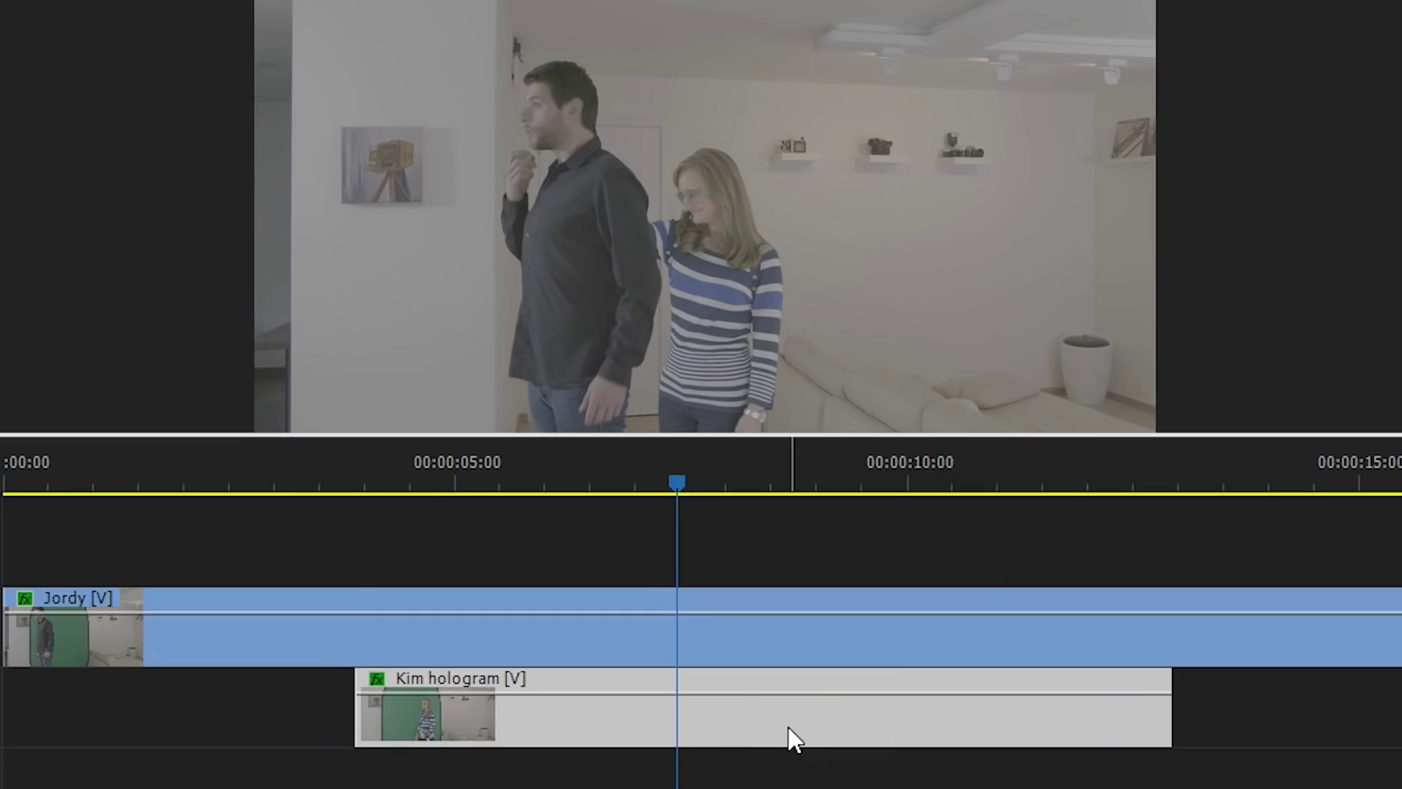
Alt-drag a copy of the Kim hologram clip onto the empty track above Jordy
mouse_move(786, 739)
left_mouse_down()
mouse_move(798, 727)
mouse_move(809, 739)
left_mouse_up()
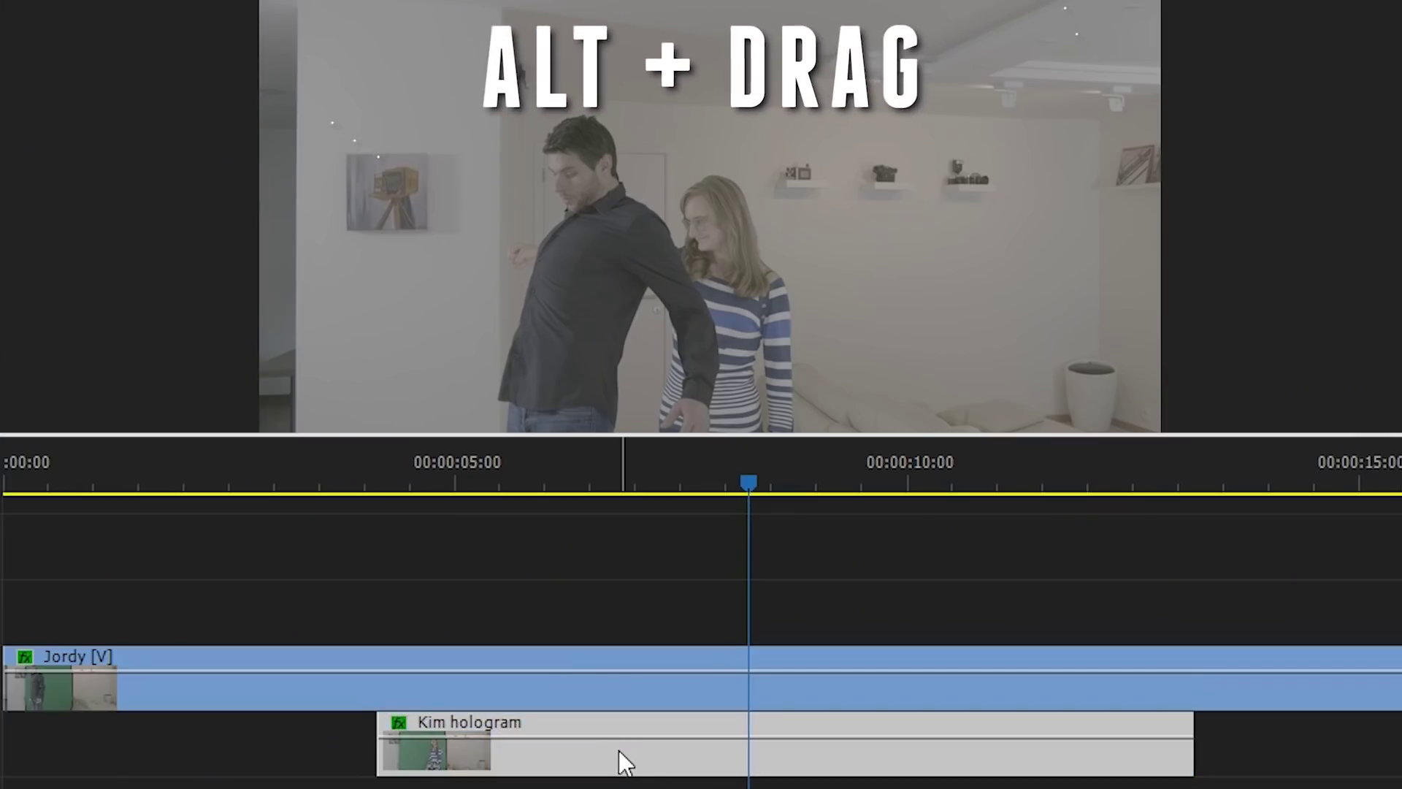
left_click_drag(620, 751, 609, 568)
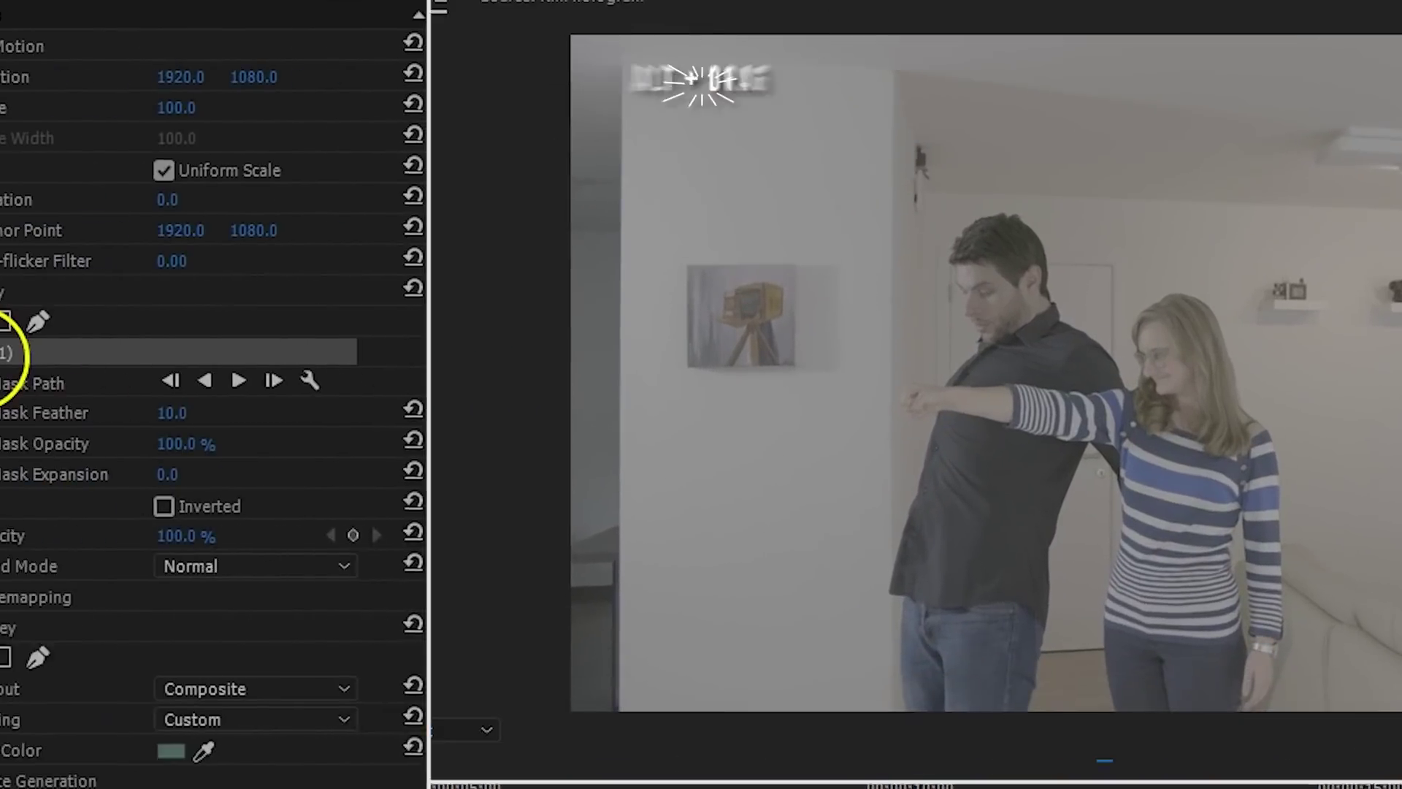
Clear the copied clip's old Mask (1) and add an ellipse mask instead
left_click(97, 356)
right_click(101, 353)
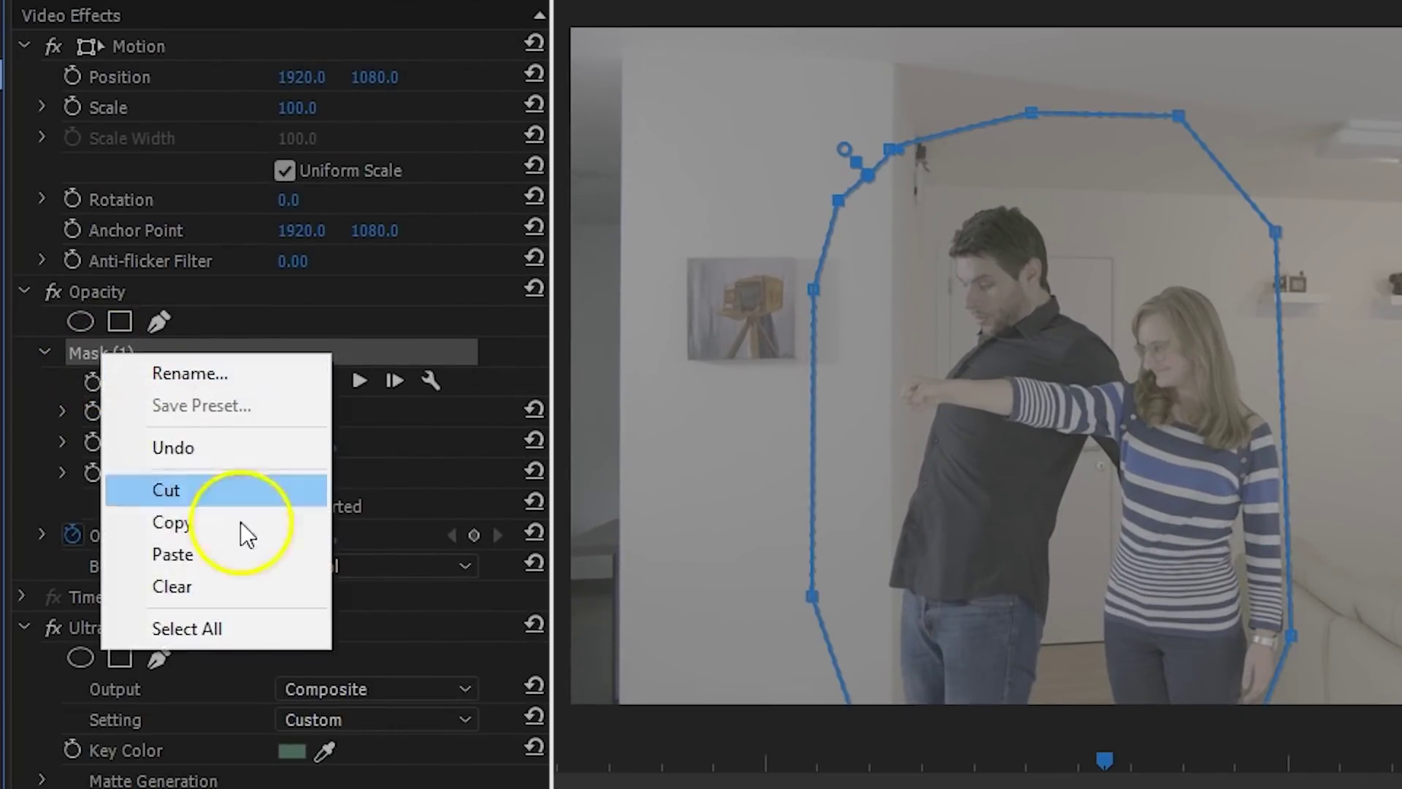
left_click(257, 584)
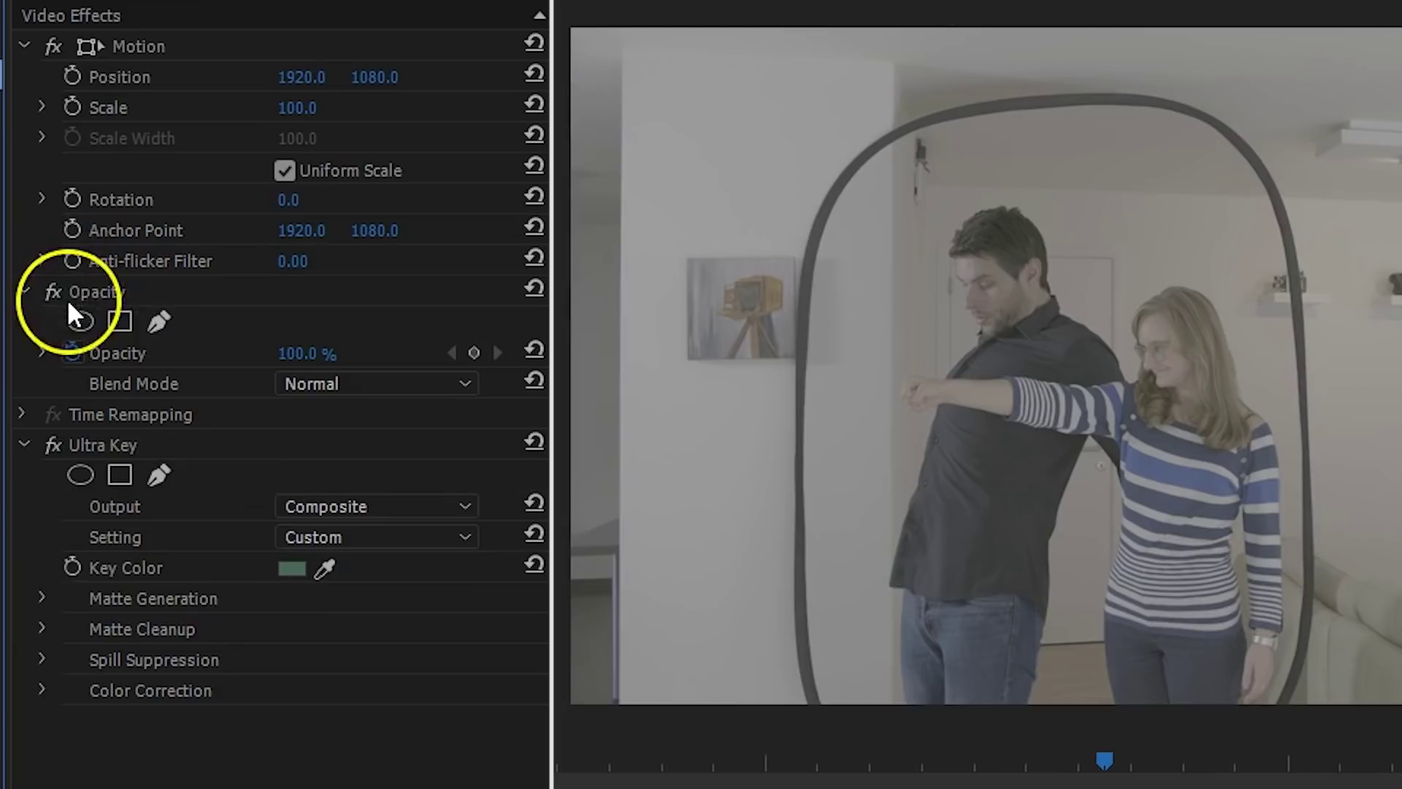
left_click(79, 317)
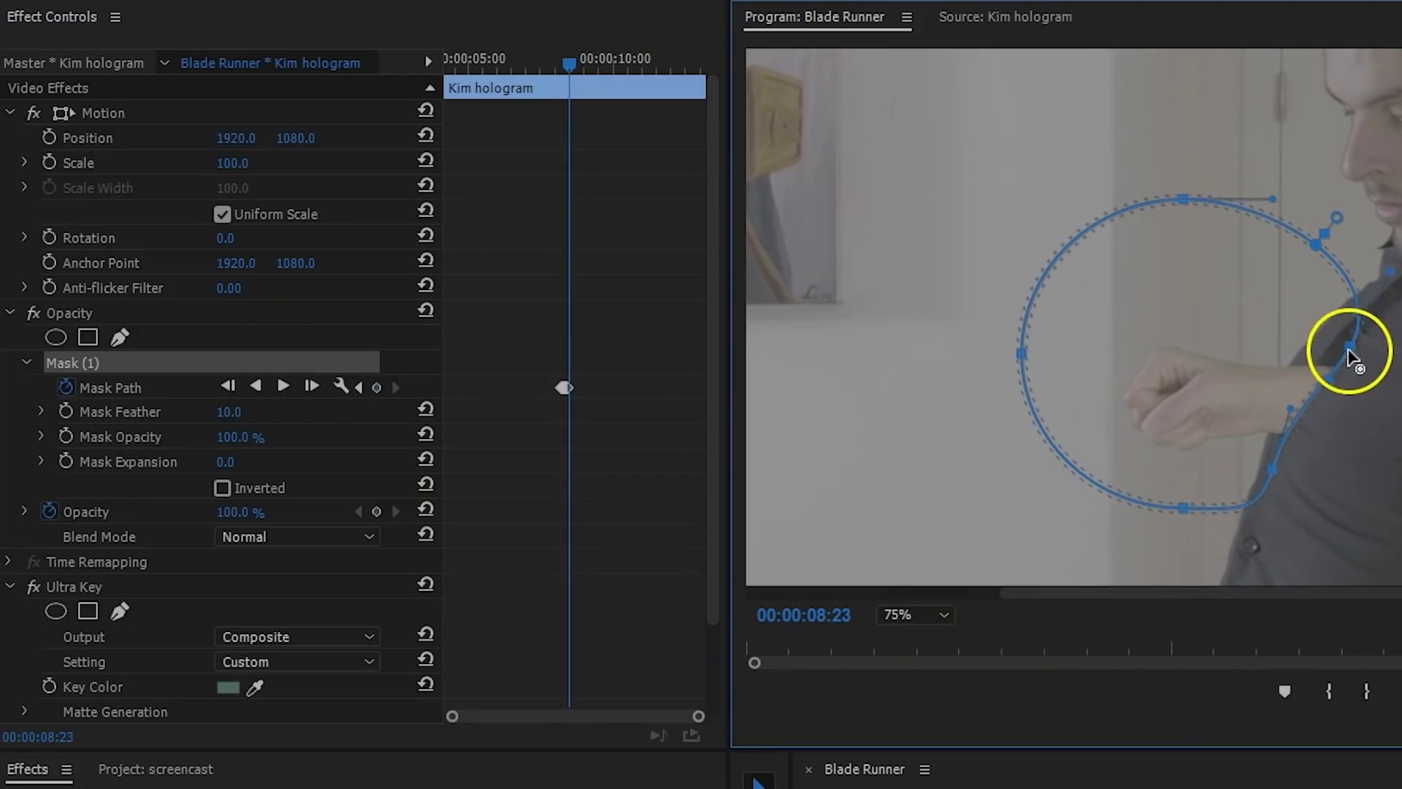
Reshape and keyframe the oval around Jordy's outstretched arm, with Mask Feather set to 23
left_click(1348, 350)
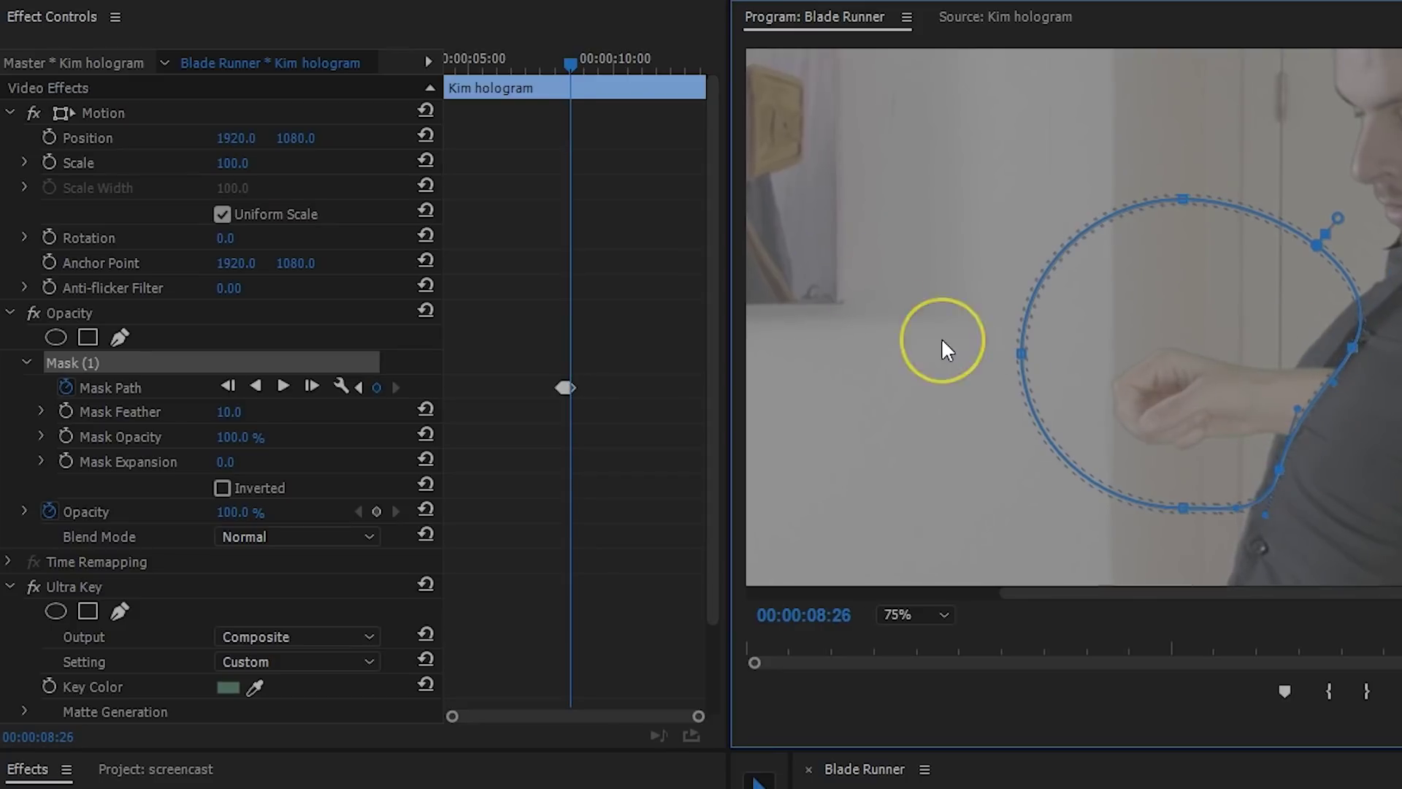
key("Right")
key("Right")
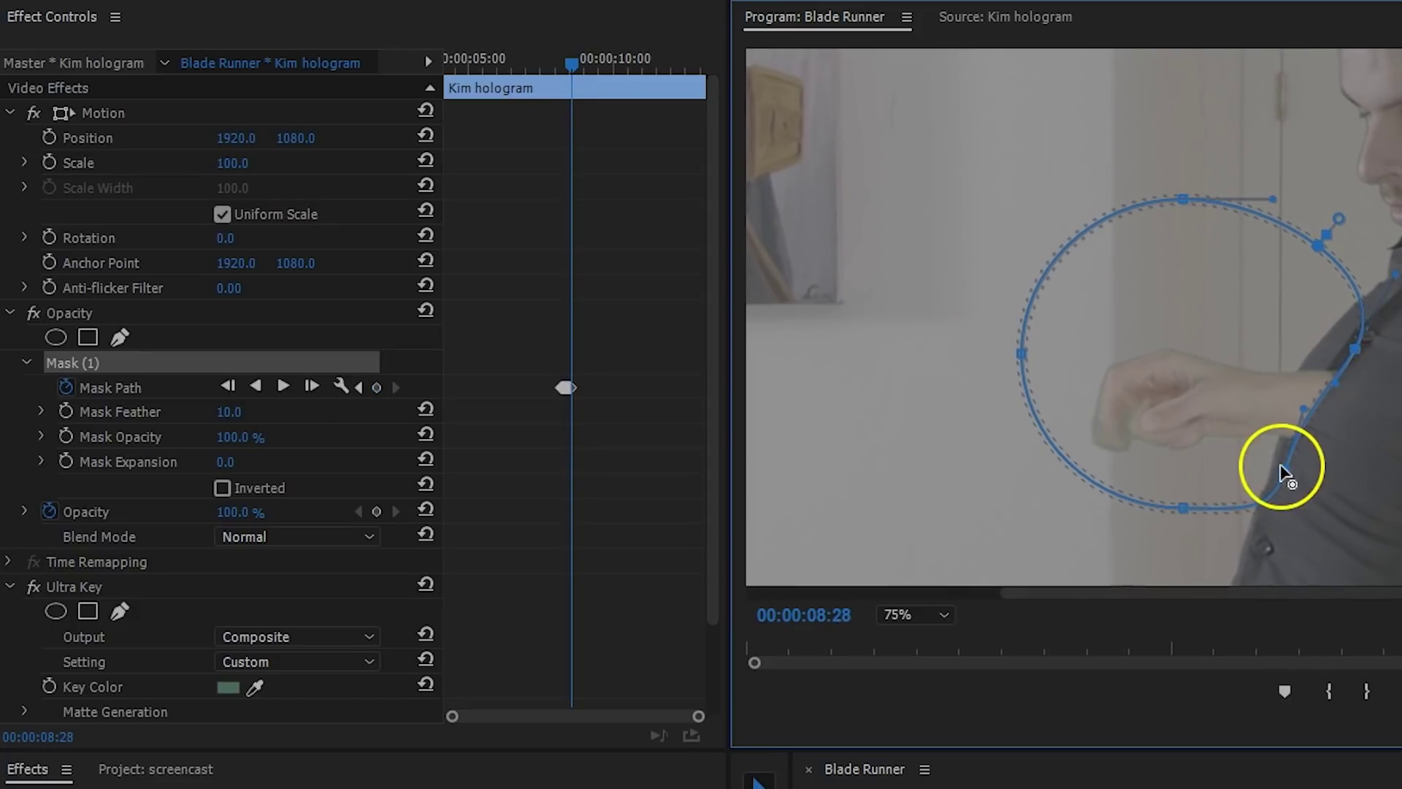
key("Right")
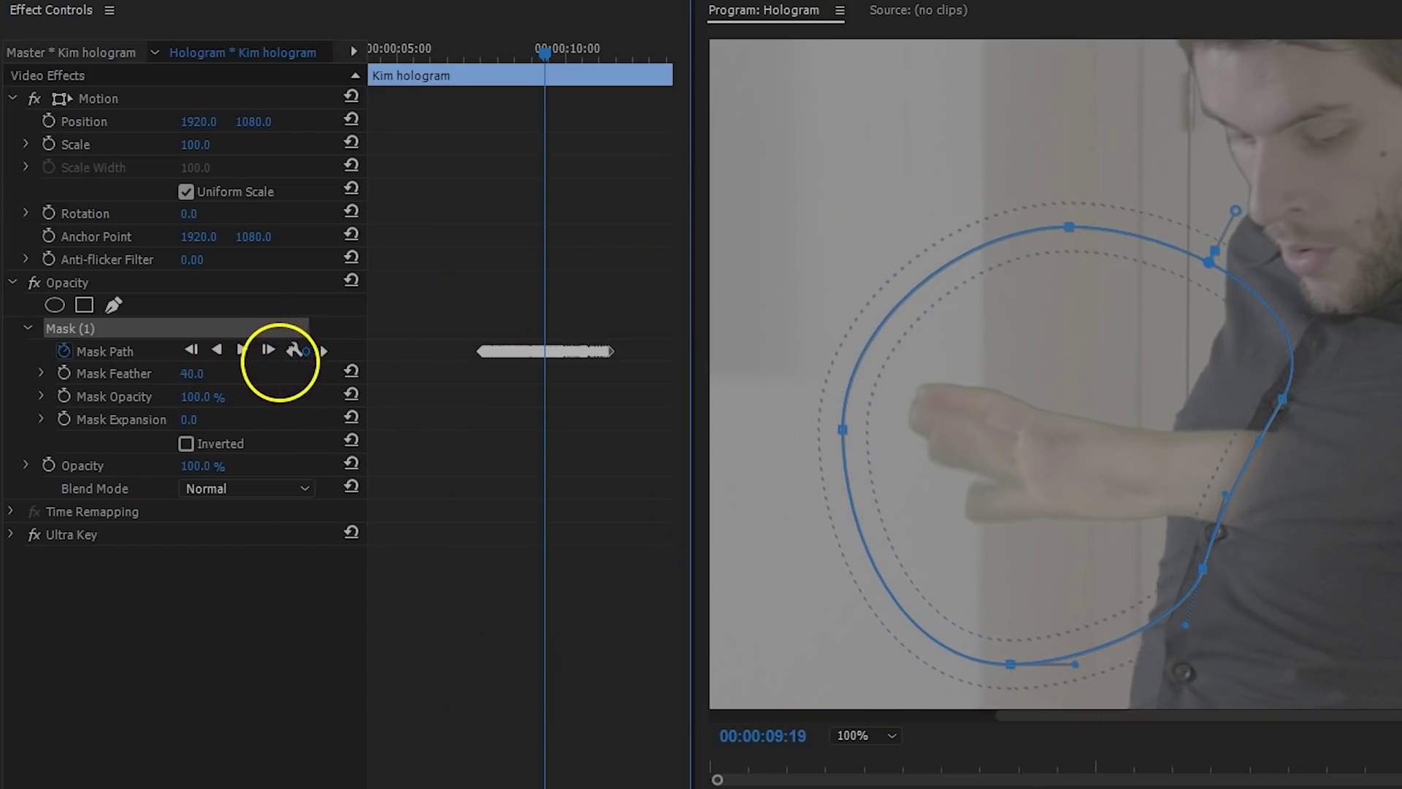
left_click_drag(280, 362, 267, 363)
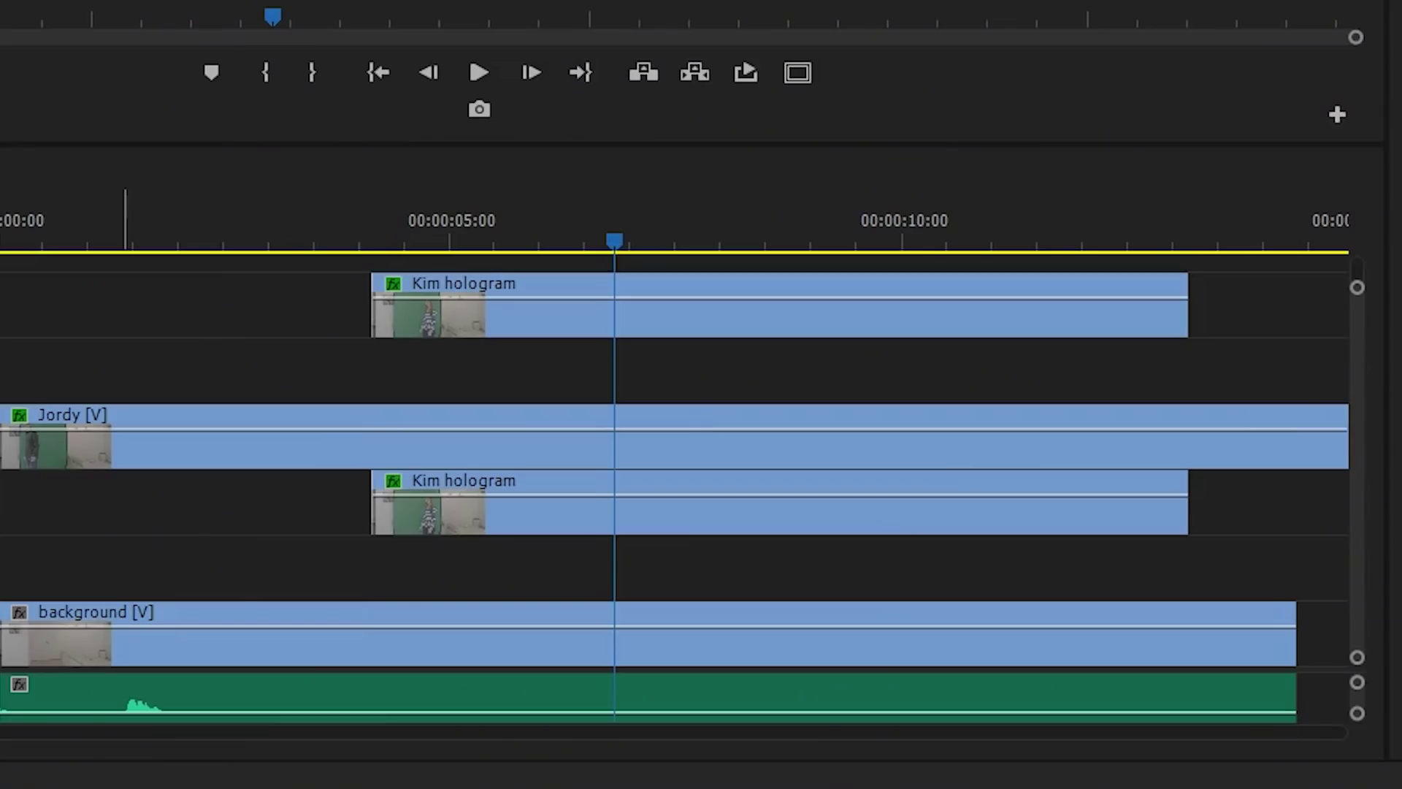
Duplicate the lower Kim hologram clip onto the track below and hide track V3
left_click(515, 524)
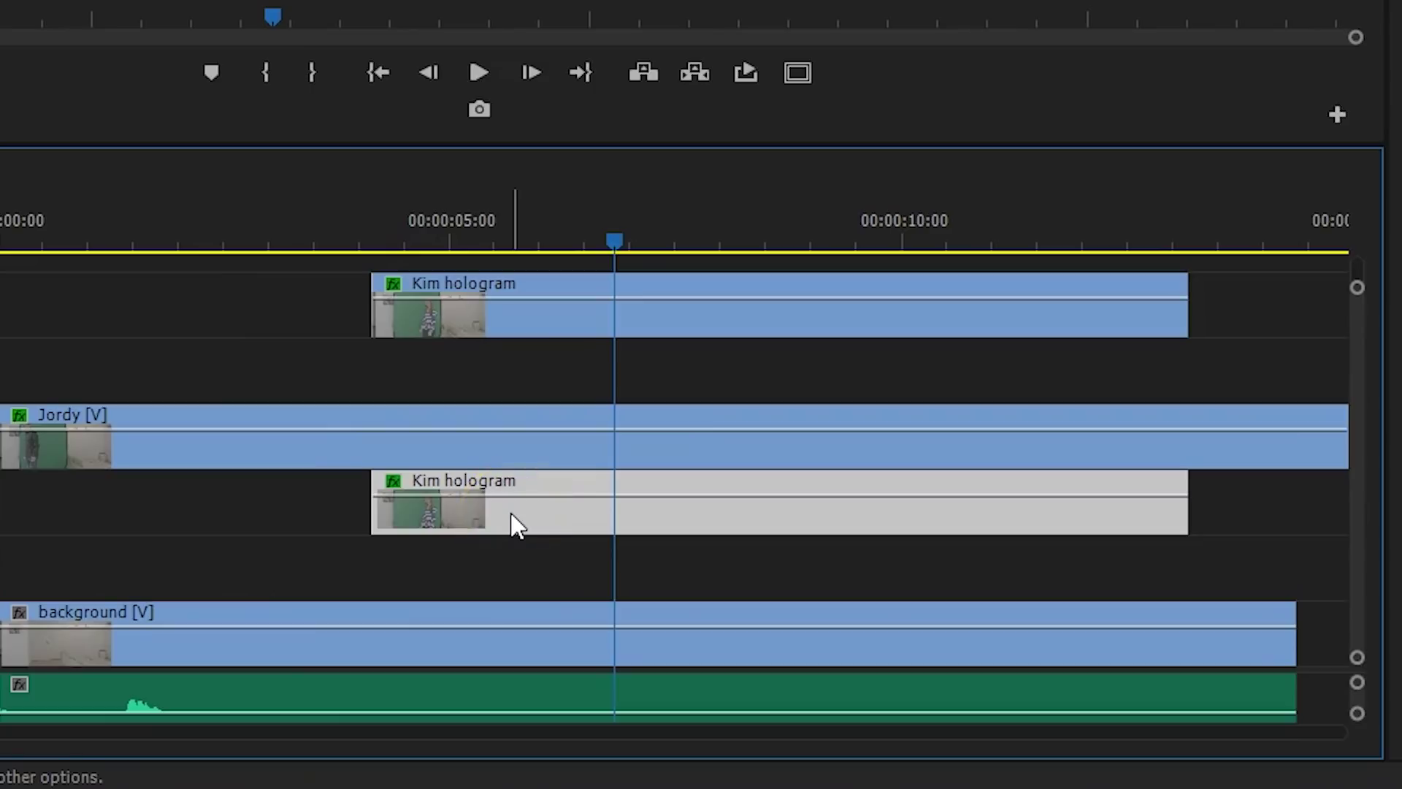
left_click_drag(515, 523, 513, 555)
left_click(514, 557)
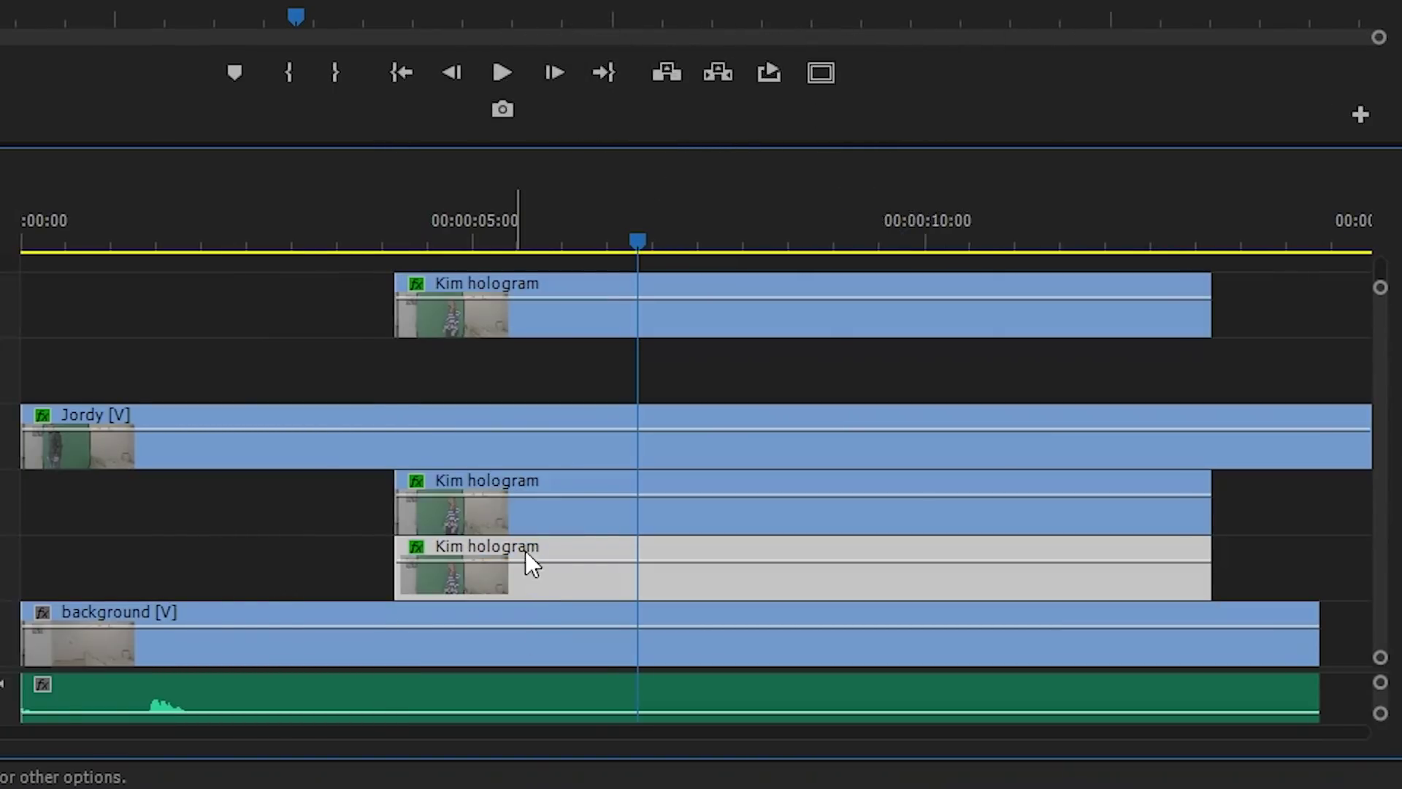
left_click(201, 489)
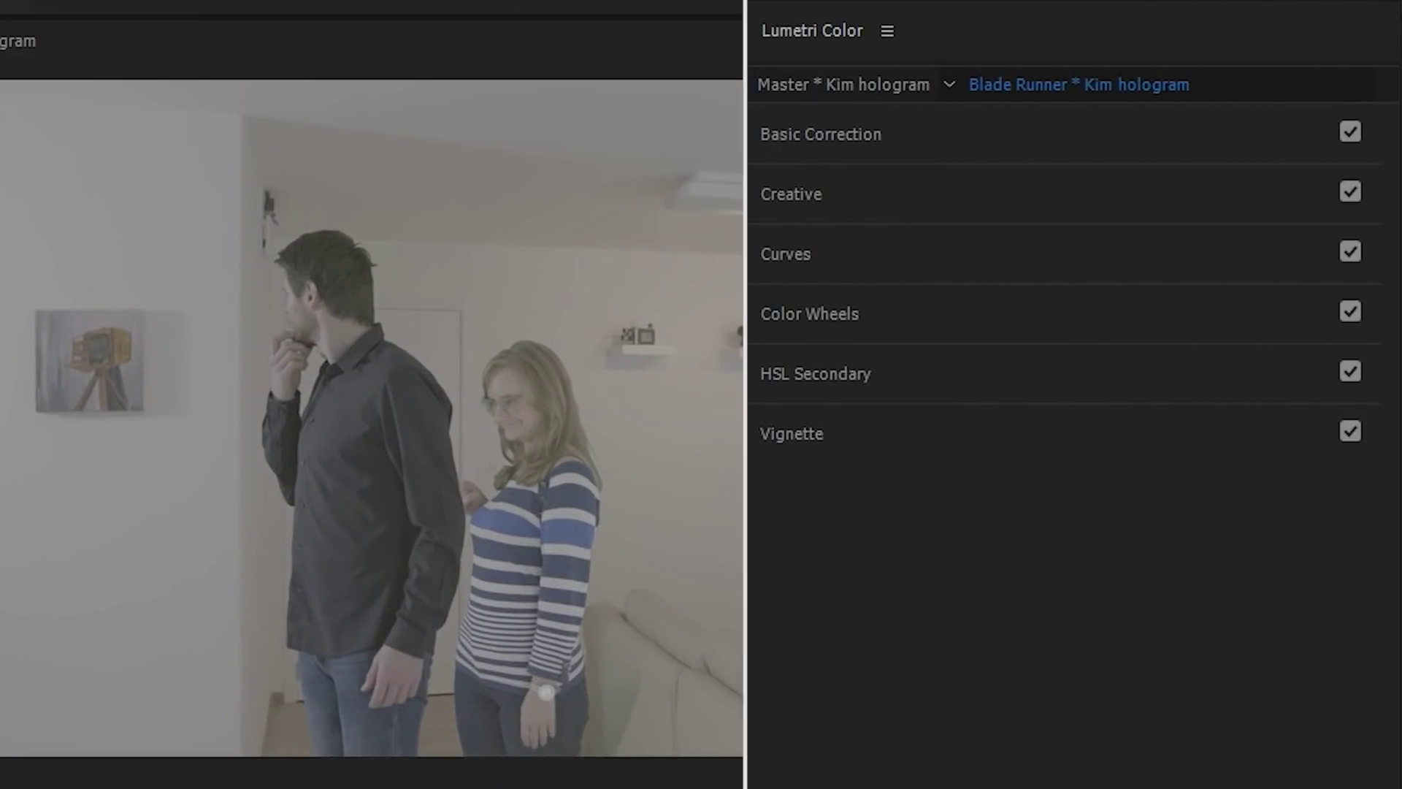
Cool the Kim hologram copy to Temperature -77 in Basic Correction and blend it with Color Dodge
left_click(852, 138)
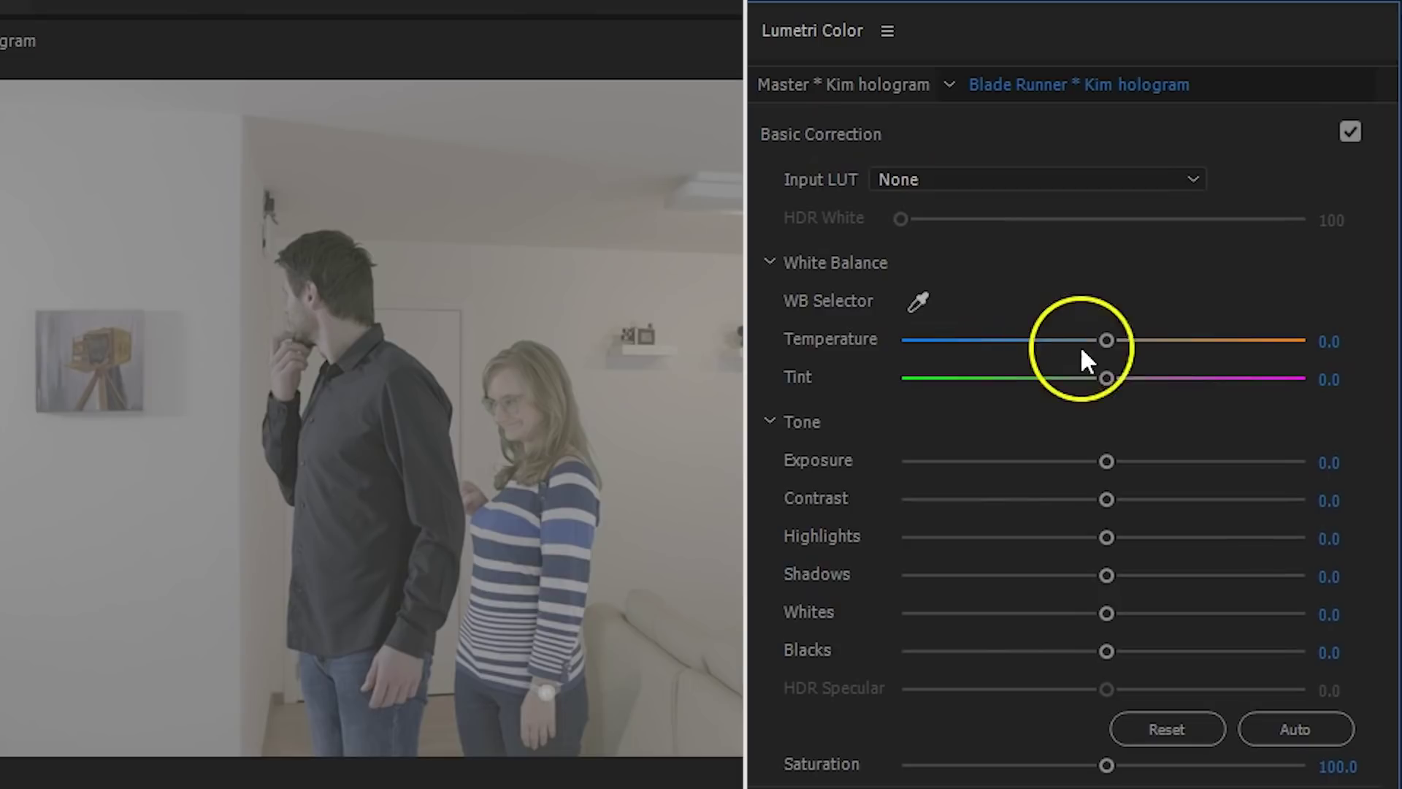
left_click_drag(1107, 340, 1055, 340)
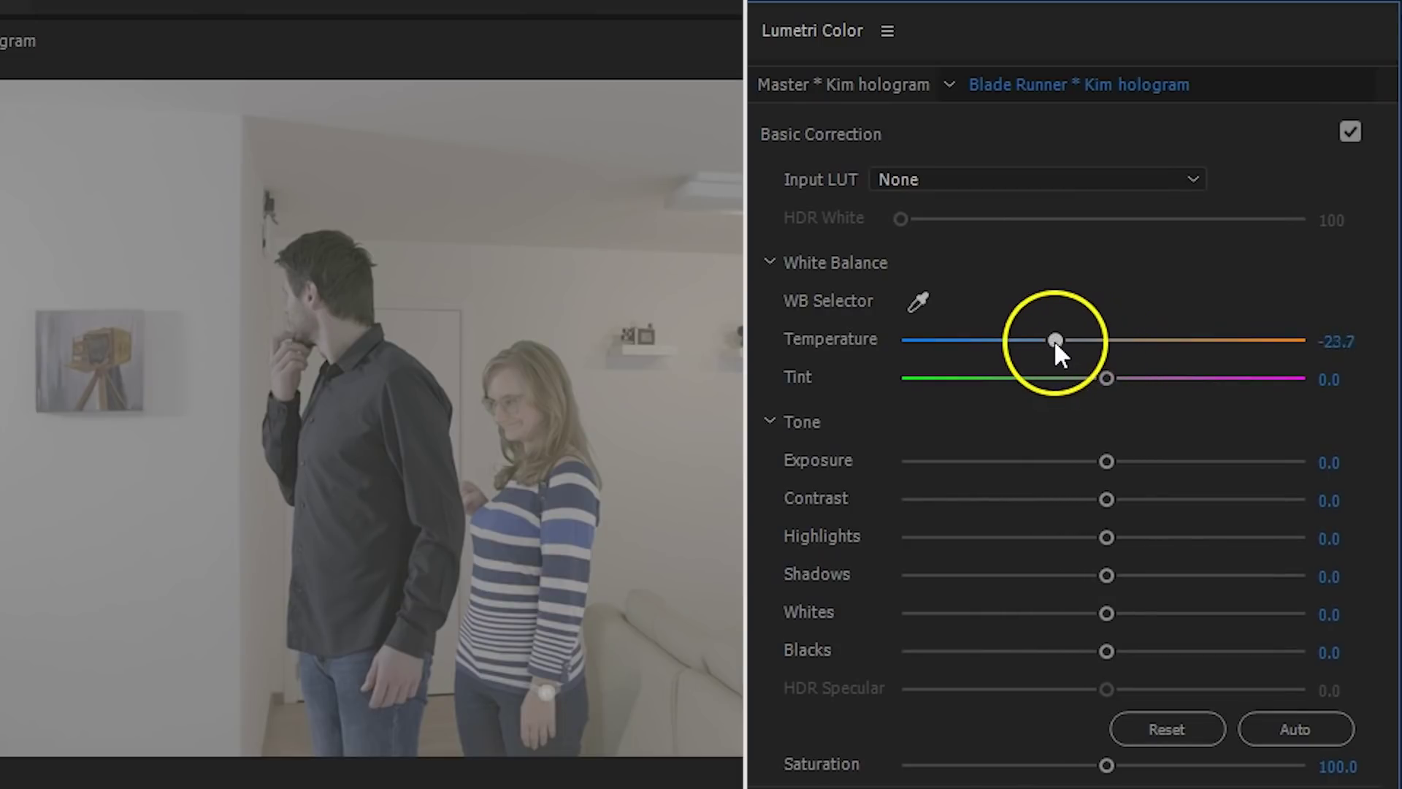
left_click_drag(961, 340, 945, 341)
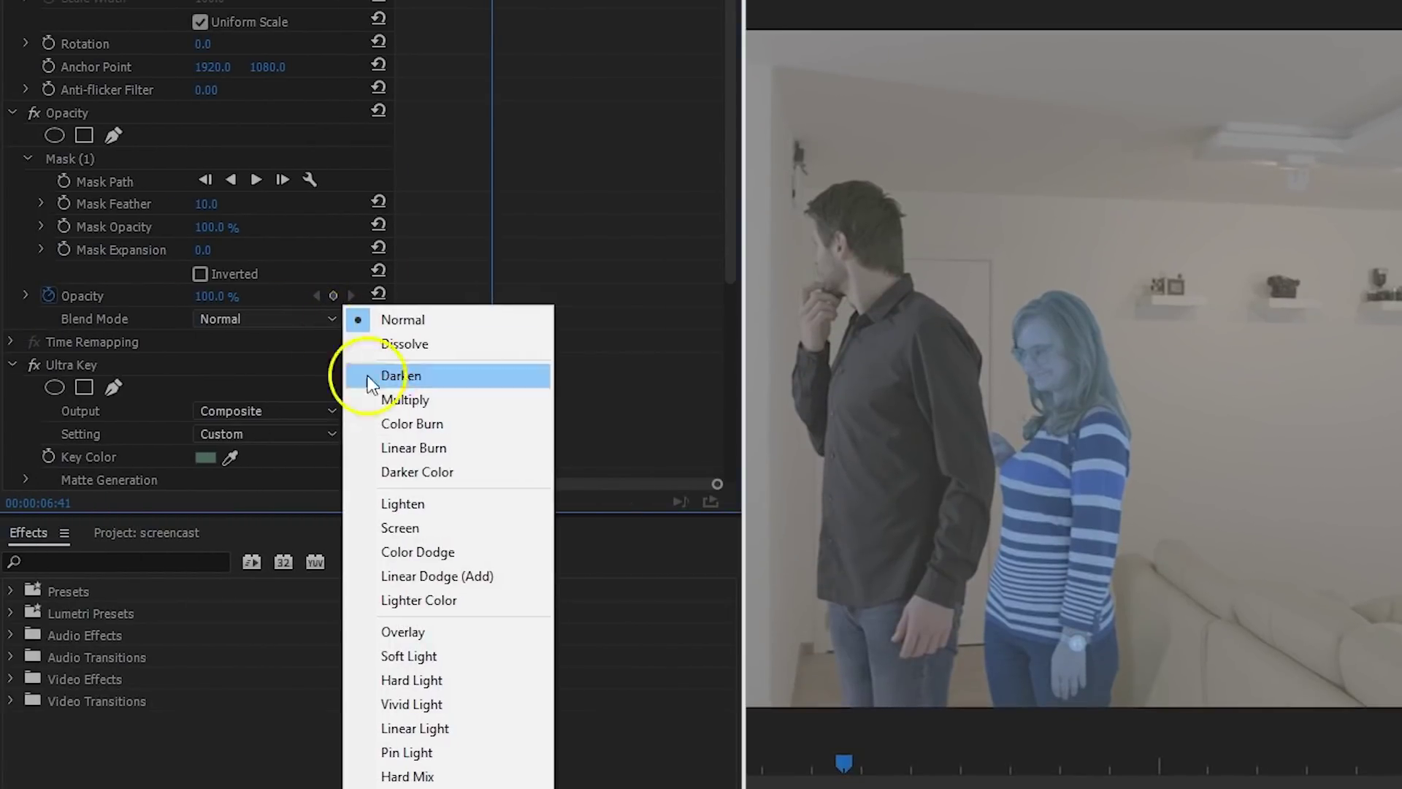
left_click(432, 556)
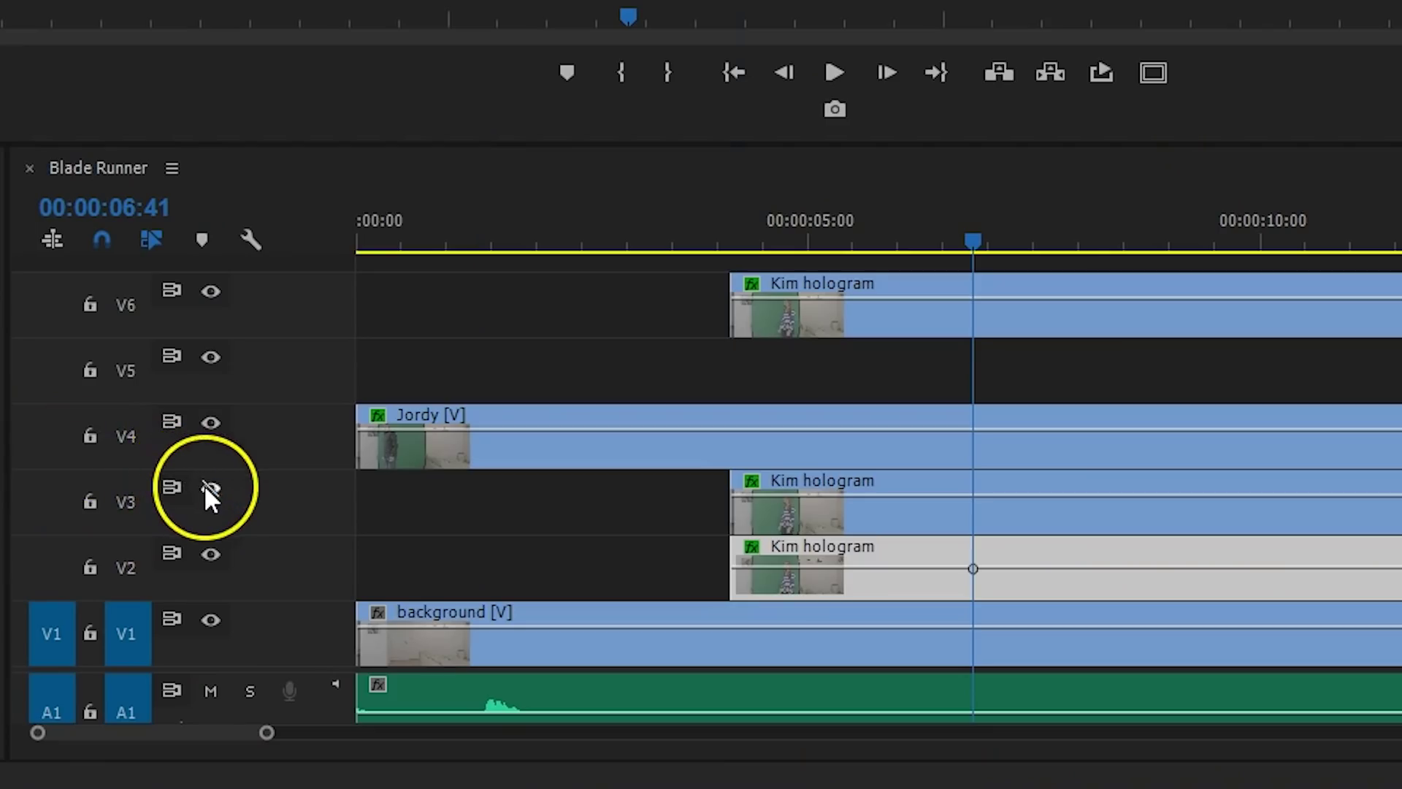
Re-enable track V3's output so its Kim hologram layer shows again
left_click(207, 488)
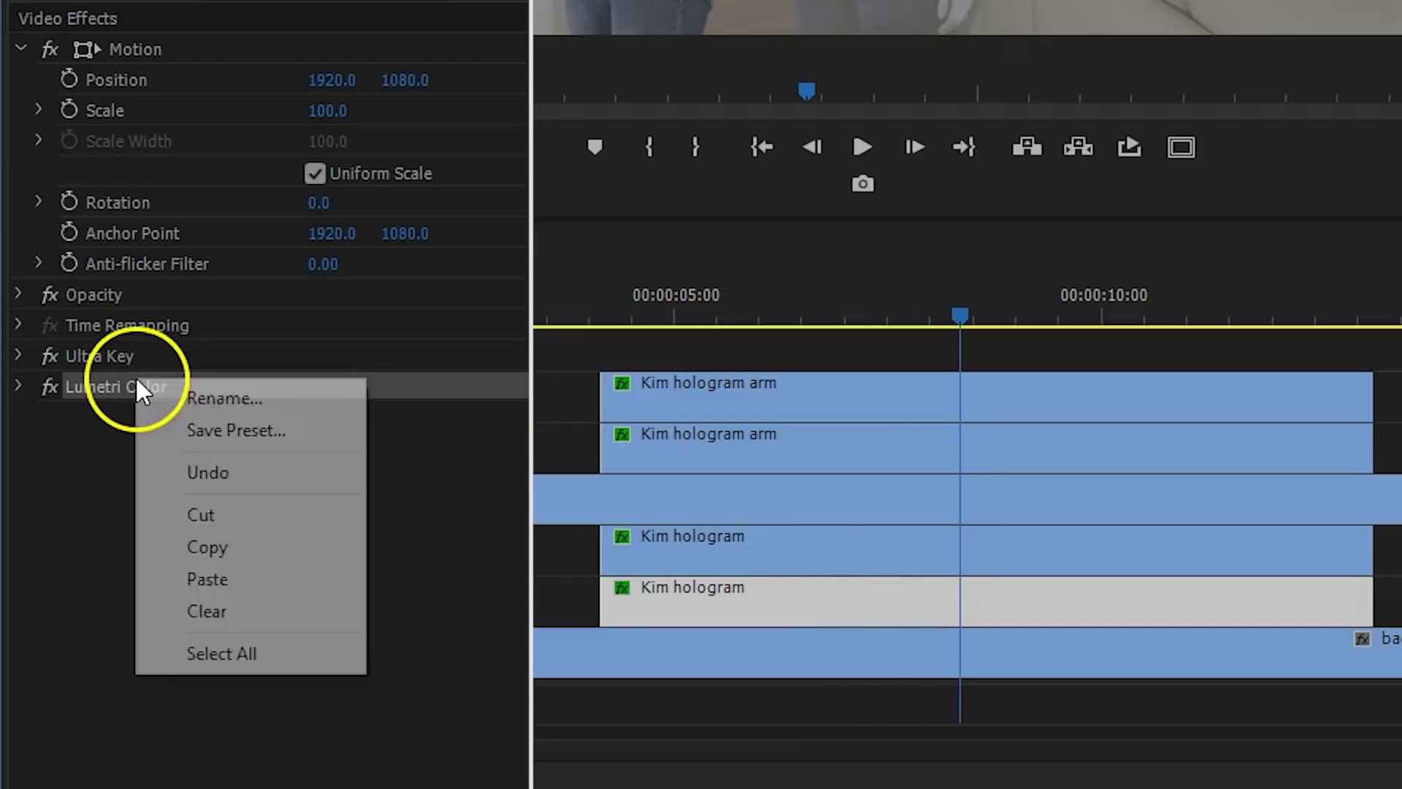
Copy the Lumetri Color effect and paste it onto the Kim hologram arm clip
left_click(235, 545)
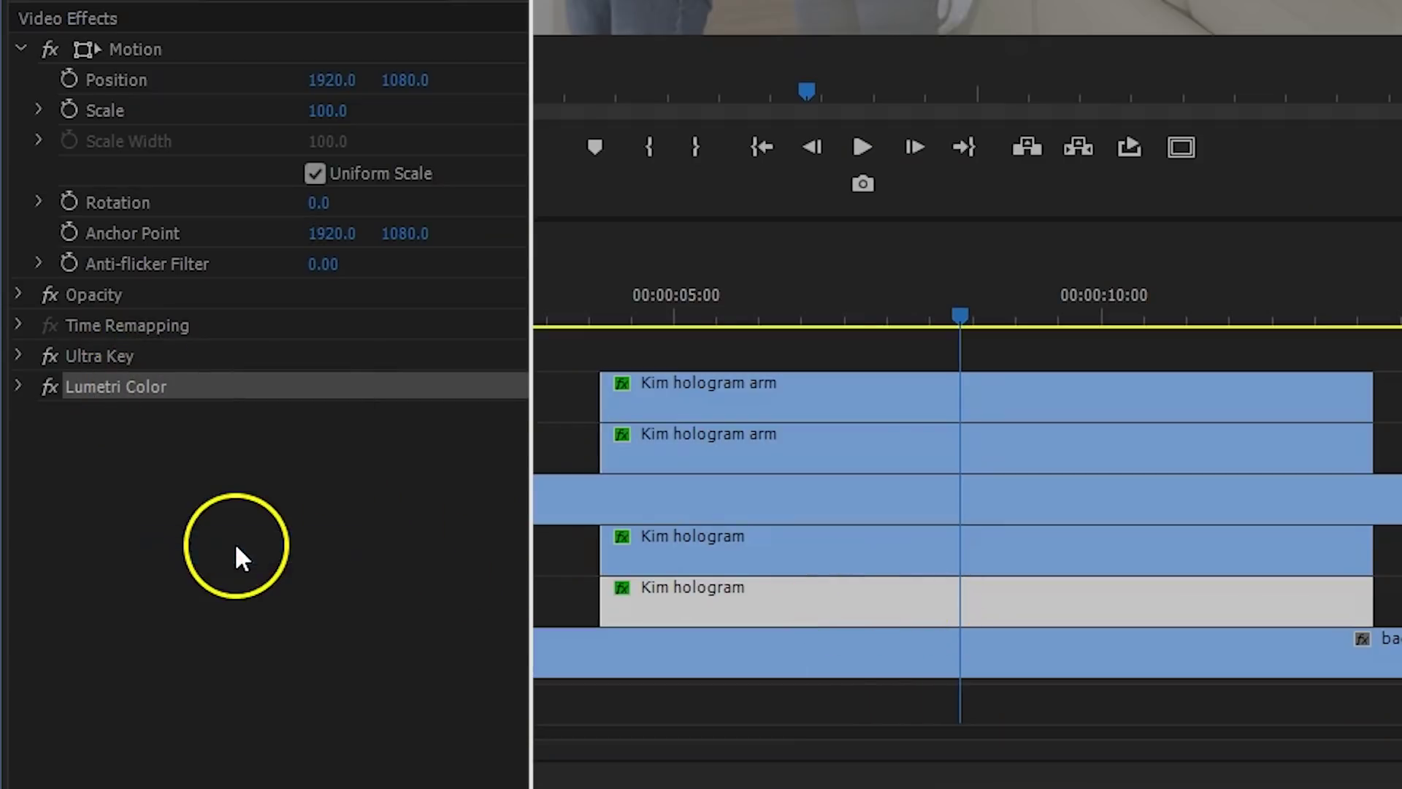
left_click(976, 441)
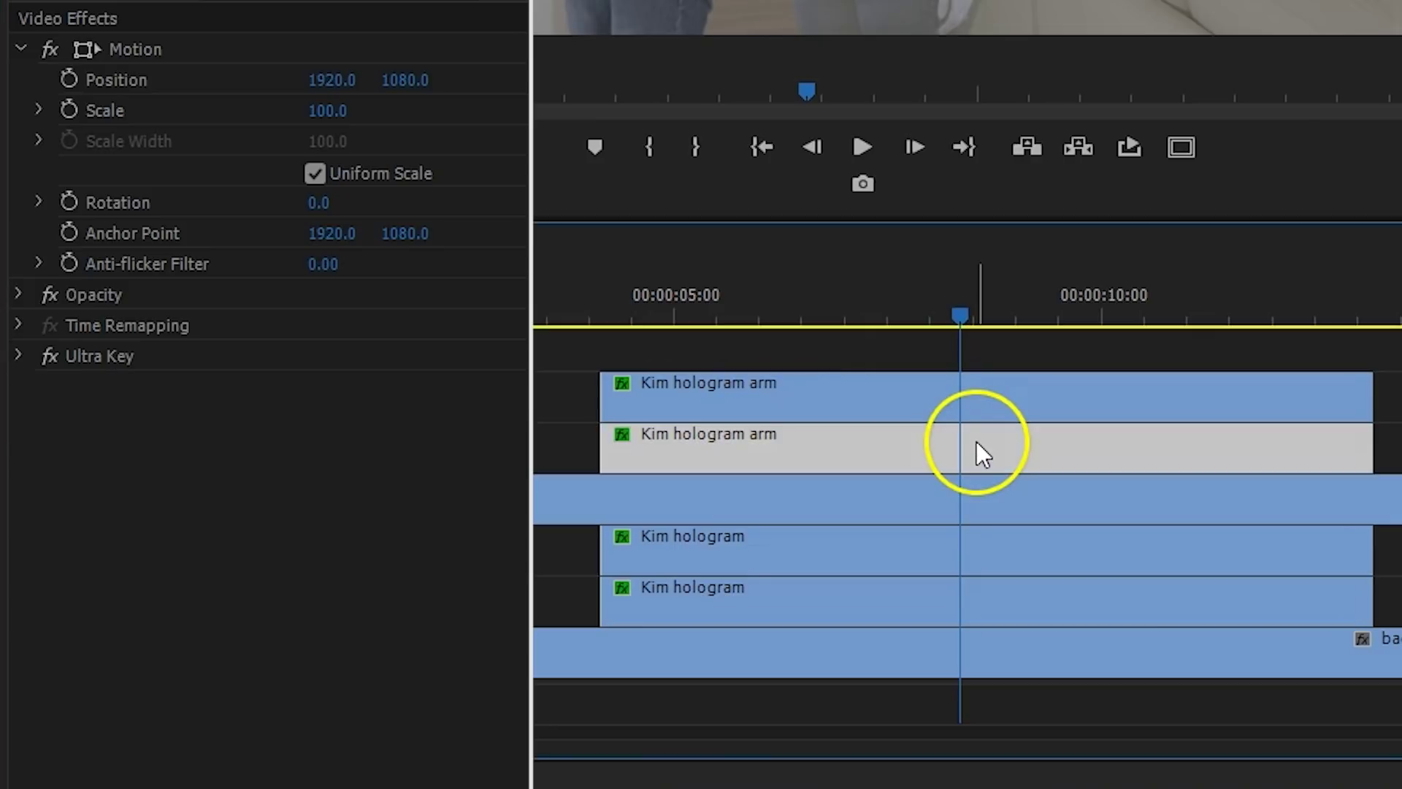
right_click(146, 414)
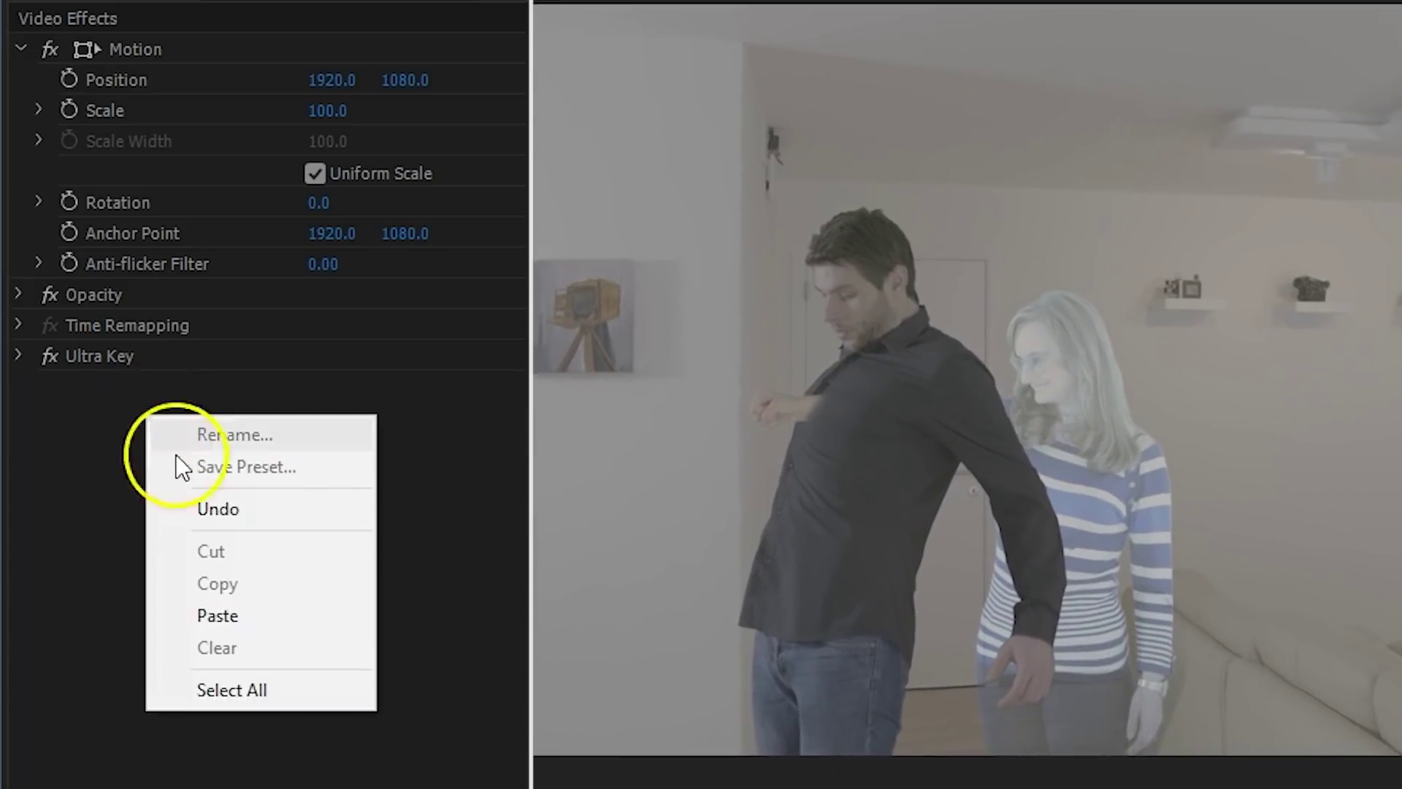
left_click(268, 616)
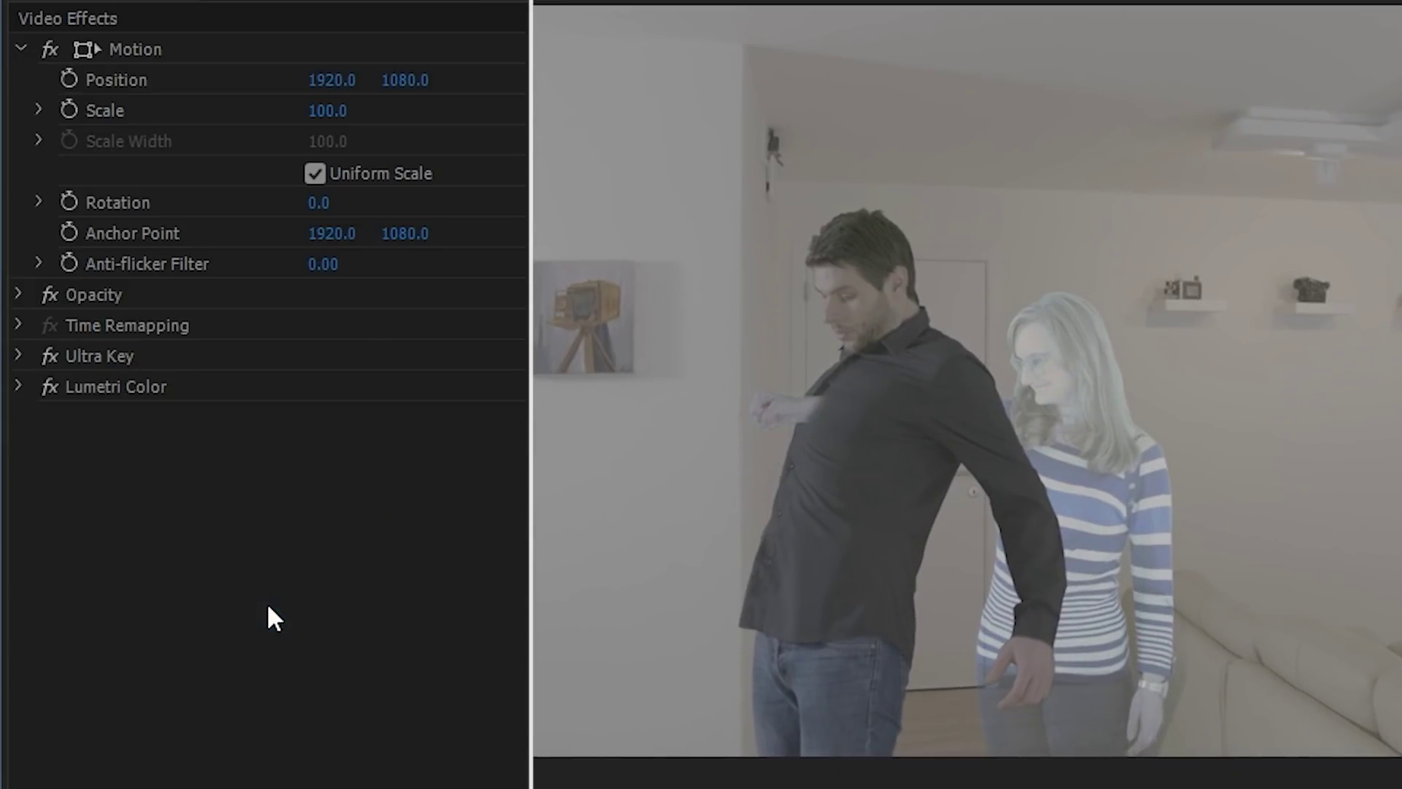
Set the arm clip's Opacity blend mode to Color Dodge
left_click(16, 295)
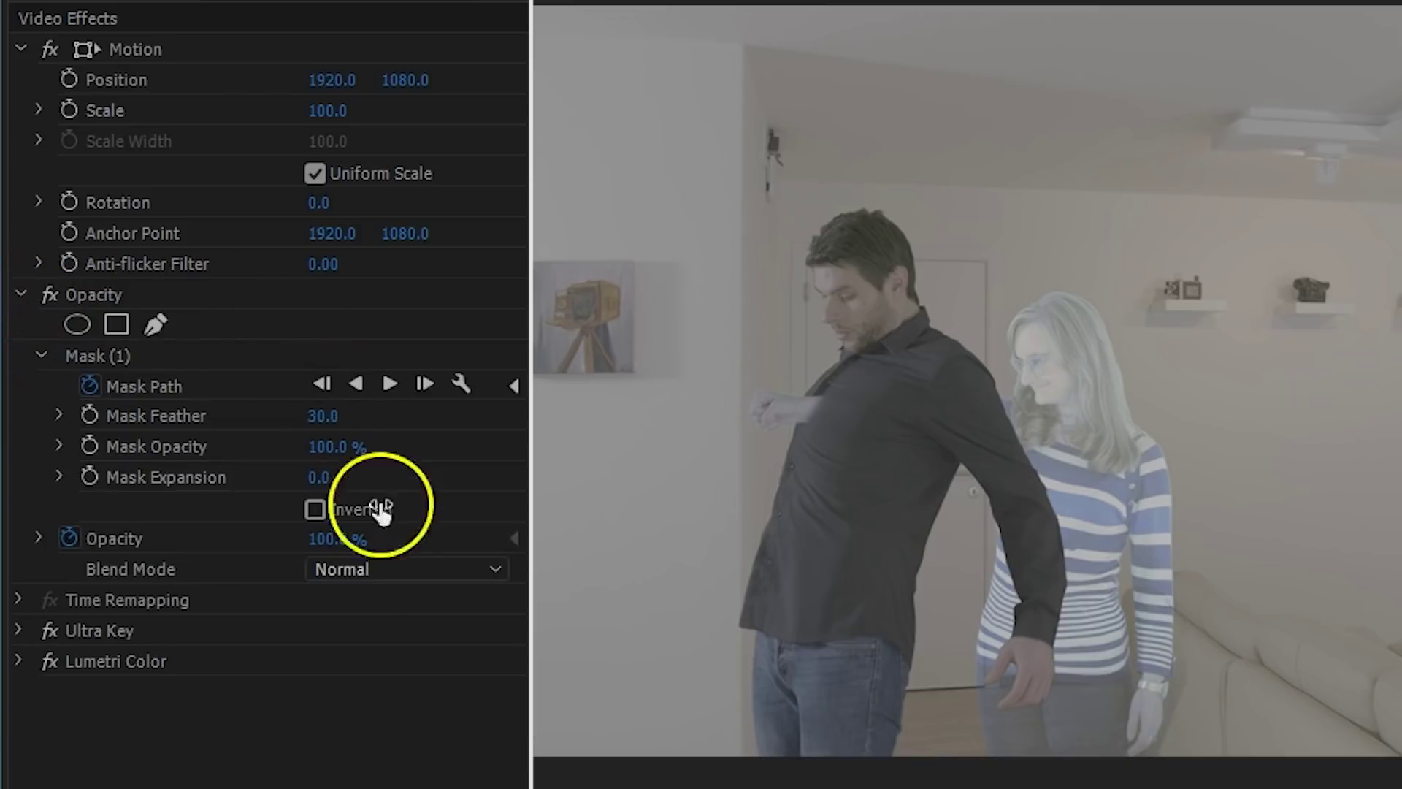
left_click(398, 546)
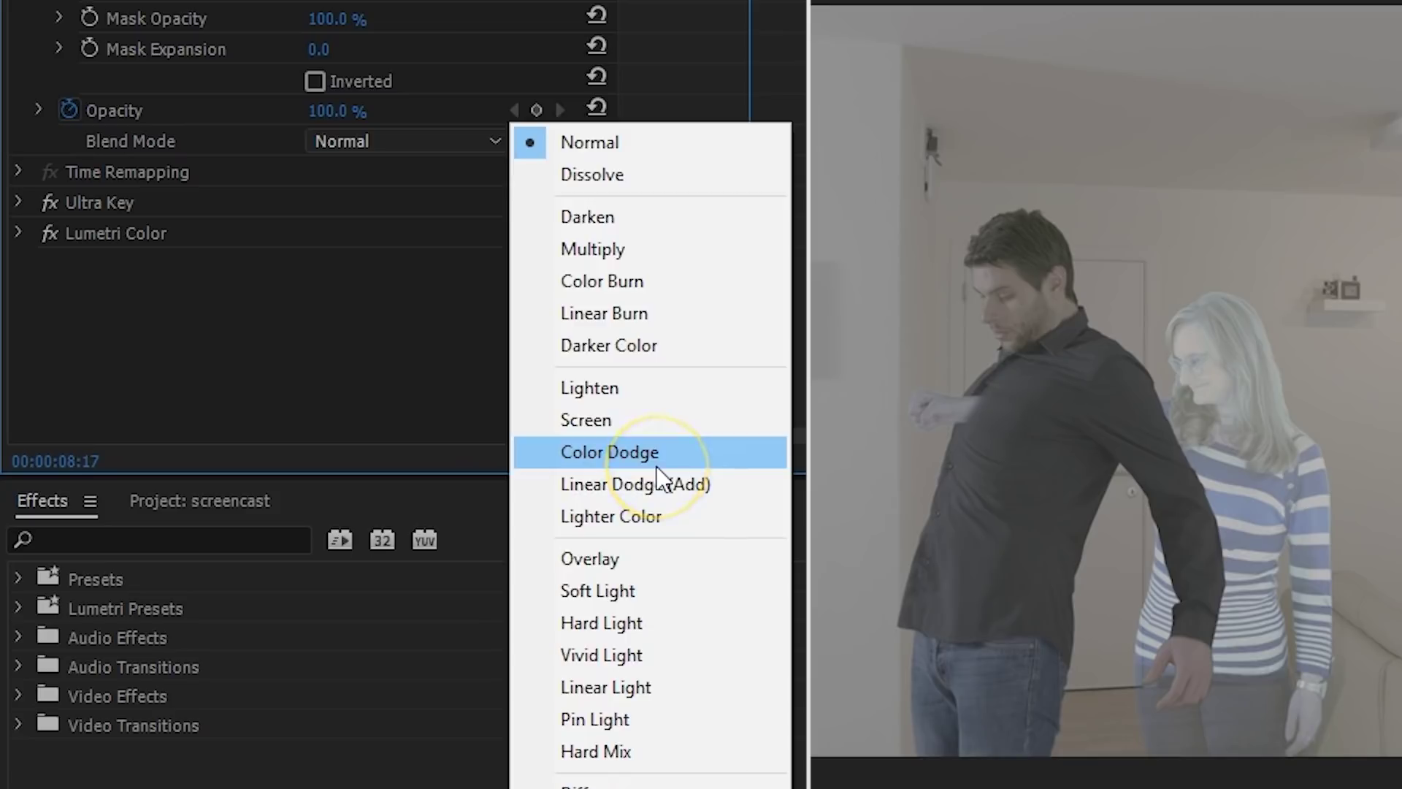
left_click(621, 452)
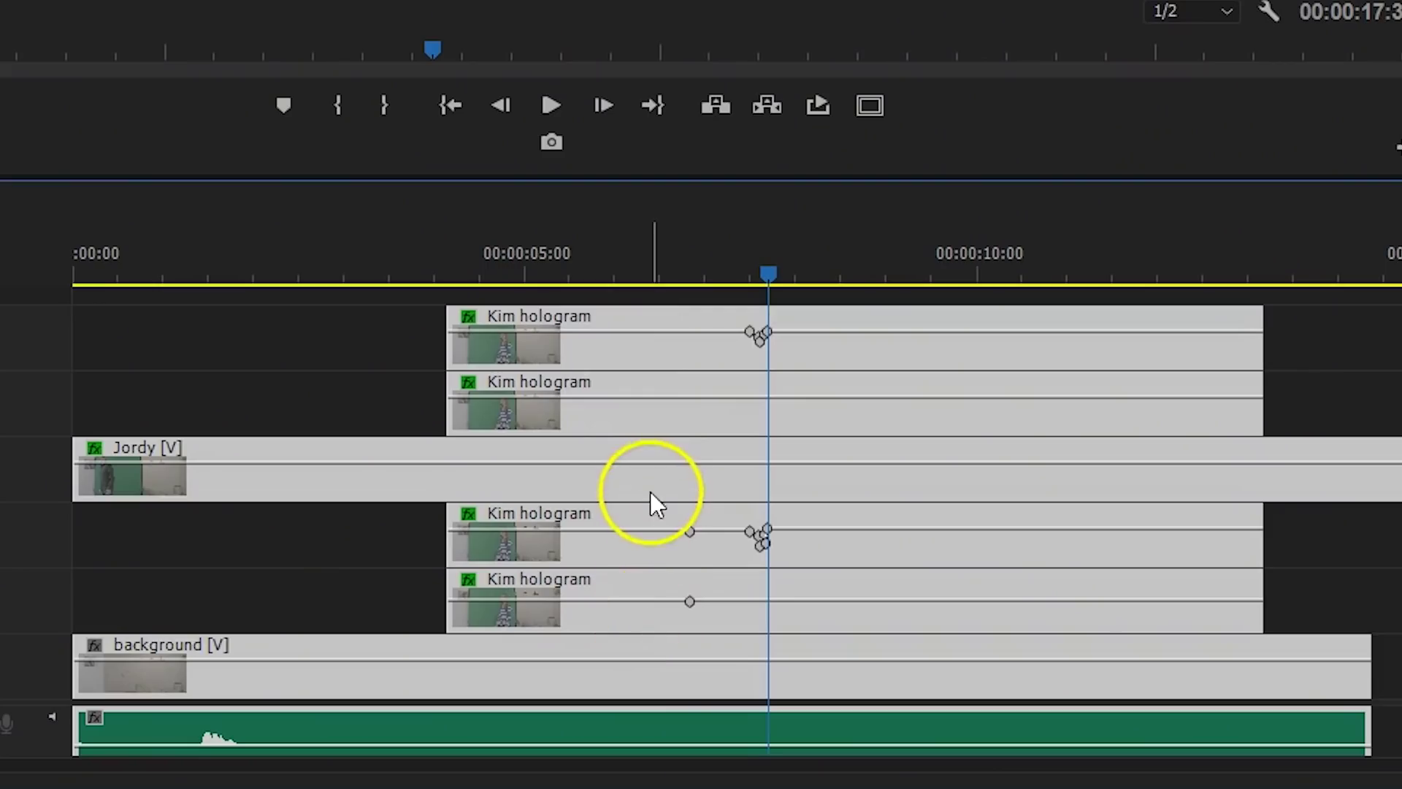
Nest all video clips into a Hologram clip and show Jarle's Deadpool 'For any footage' handheld presets
right_click(650, 489)
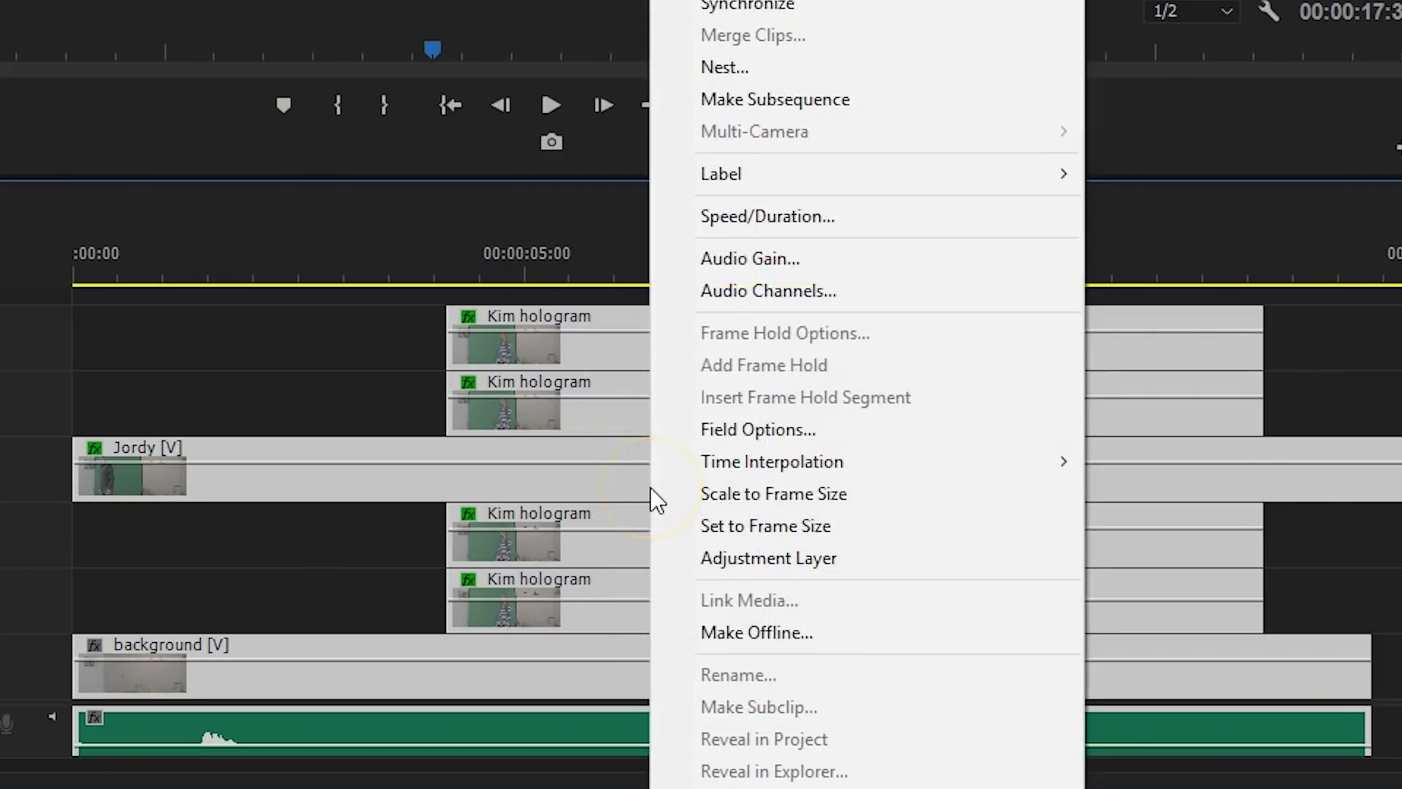
left_click(751, 69)
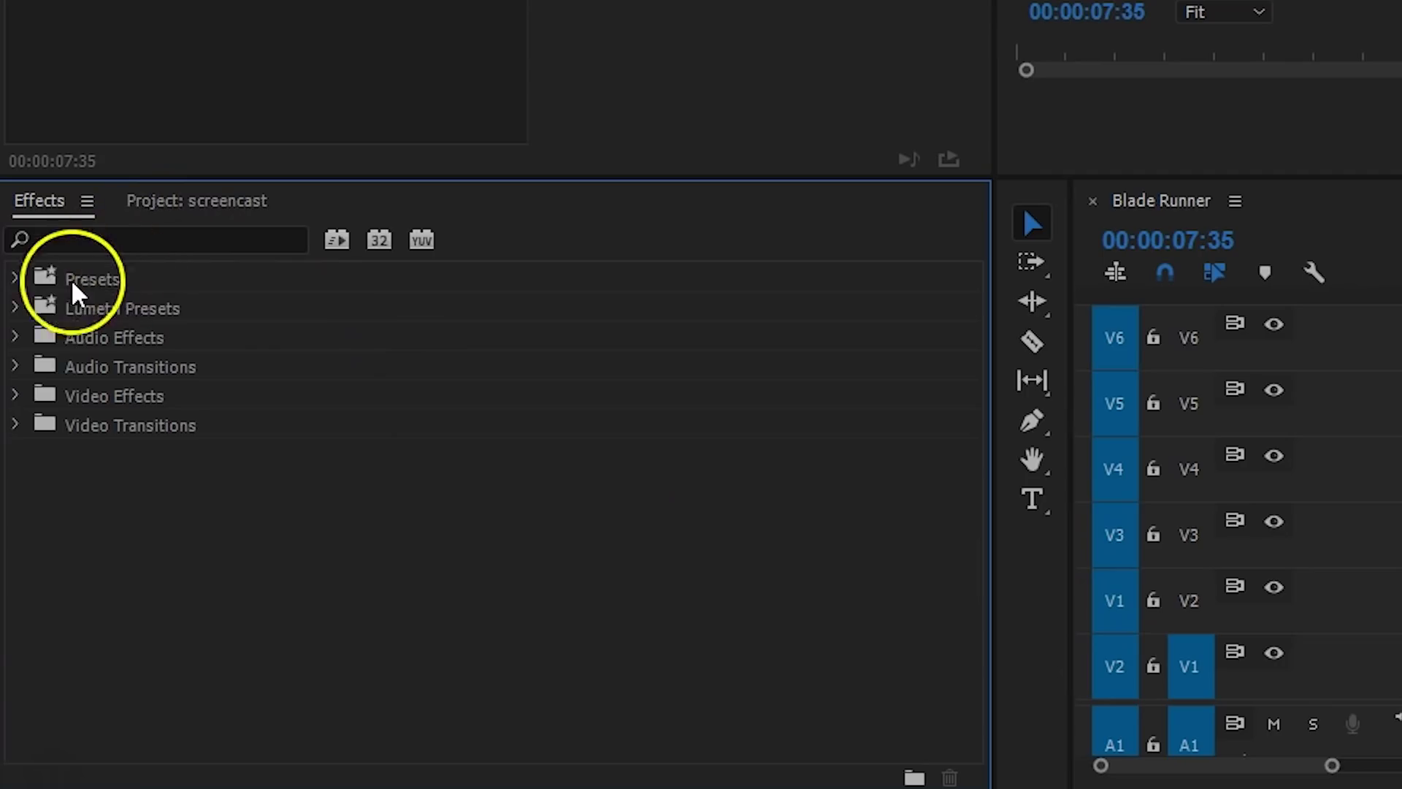
left_click(15, 278)
scroll(226, 448, "down", 3)
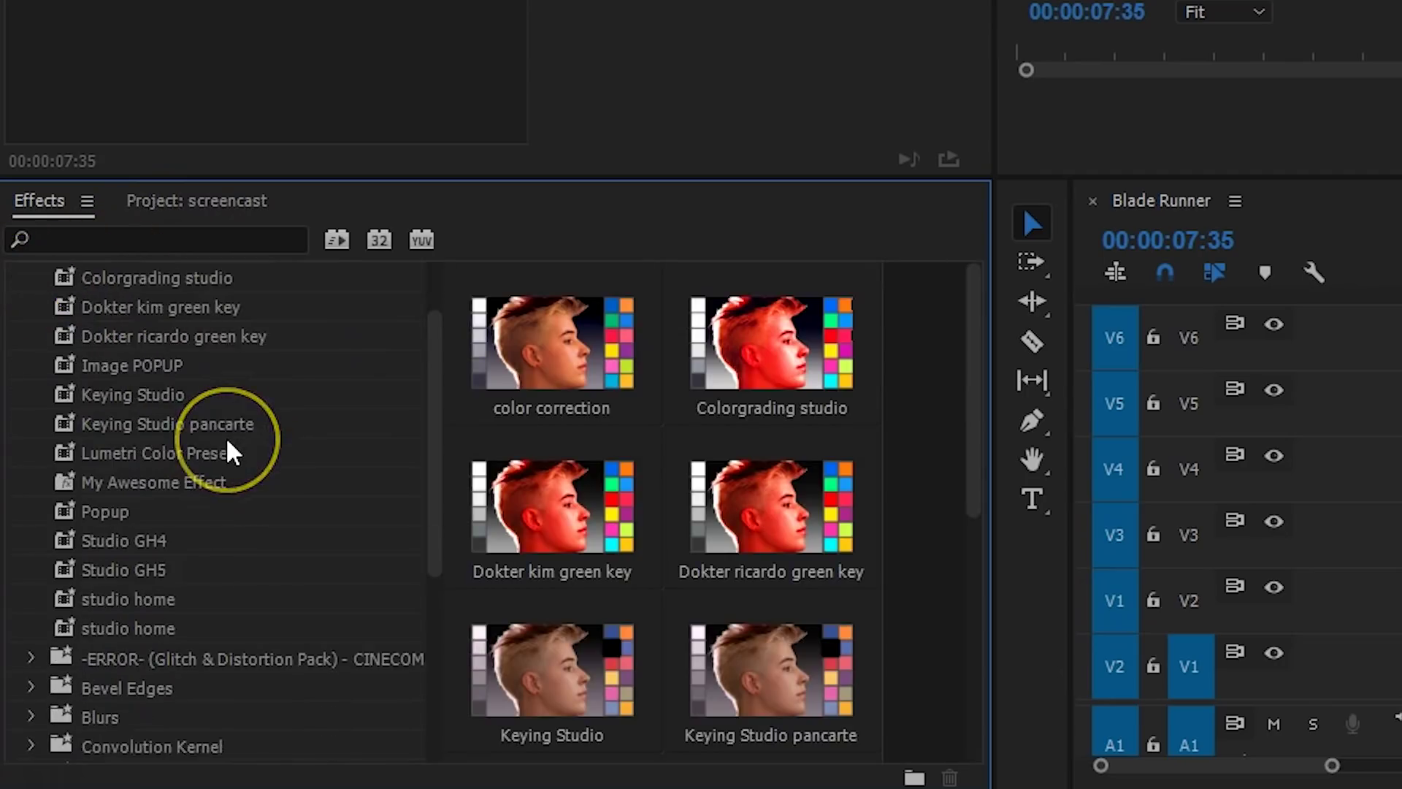
scroll(225, 437, "down", 2)
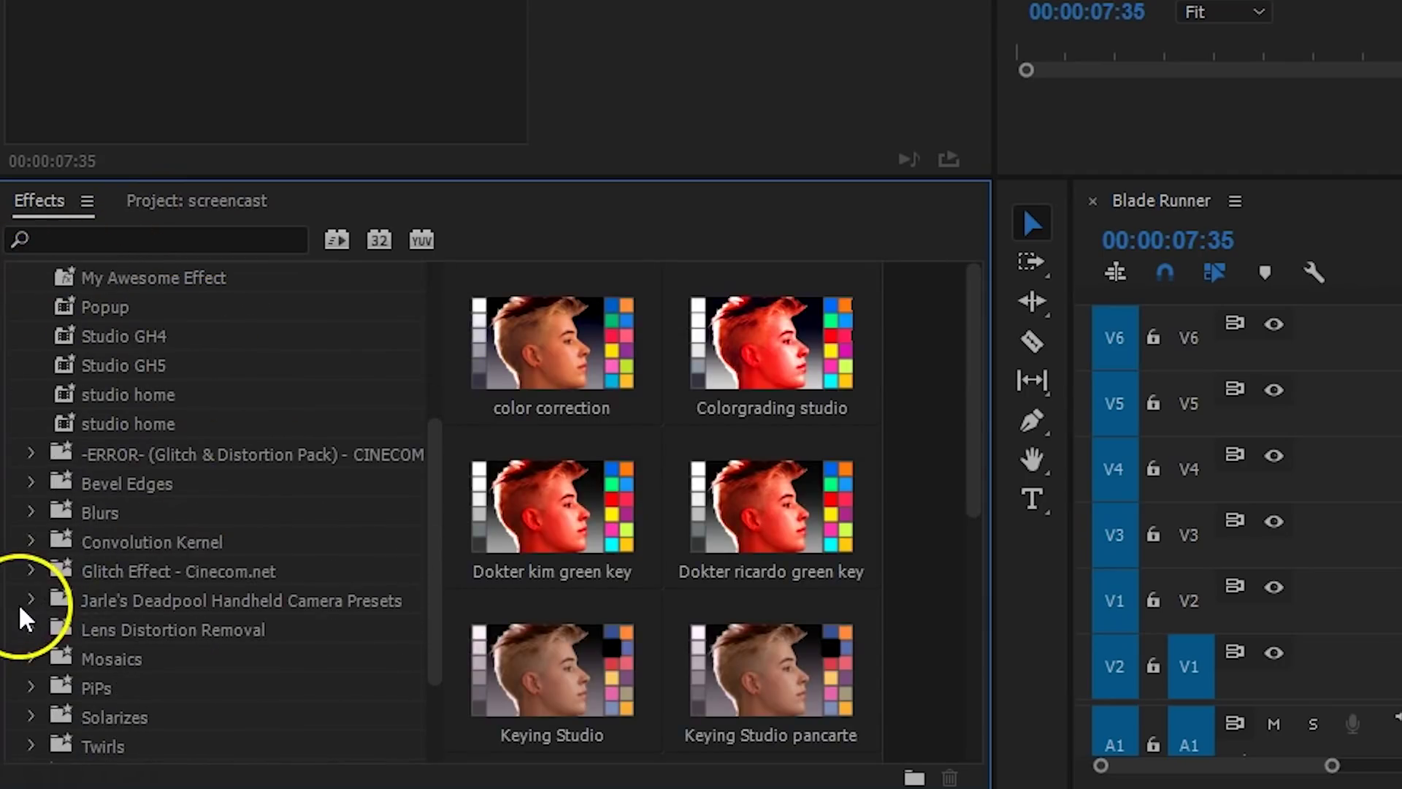
left_click(29, 600)
left_click(50, 626)
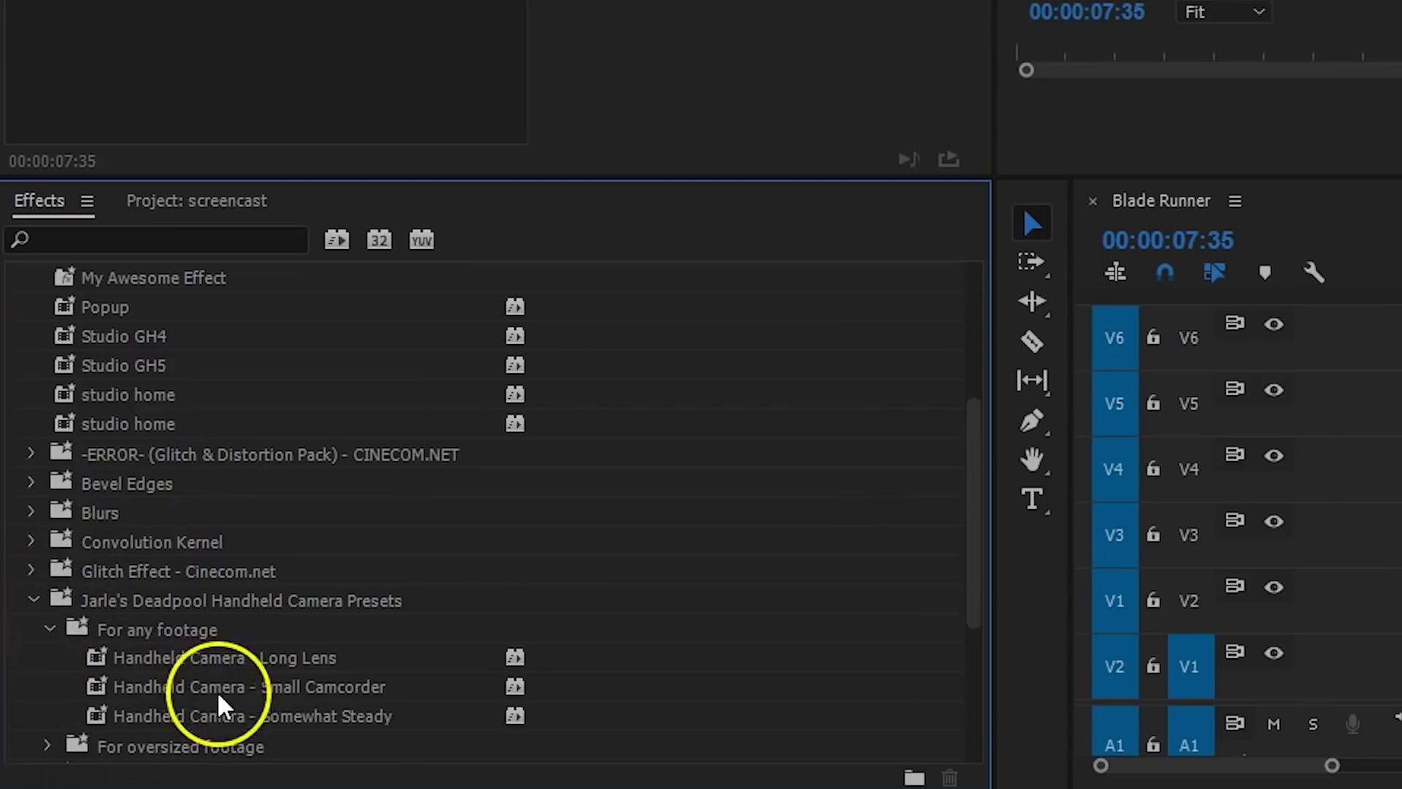